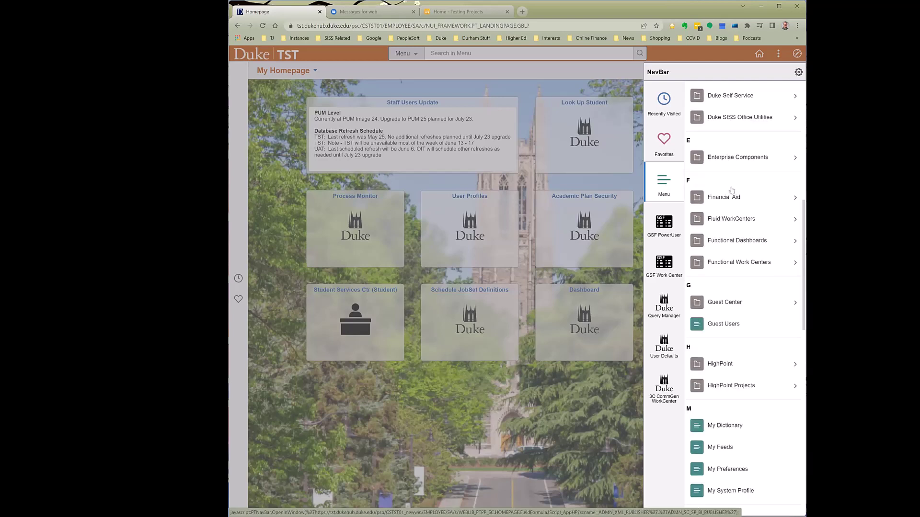
# Step: Open the Student Records collection from the site's navigation list, and return to the homepage
pyautogui.scroll(-10, 731, 190)
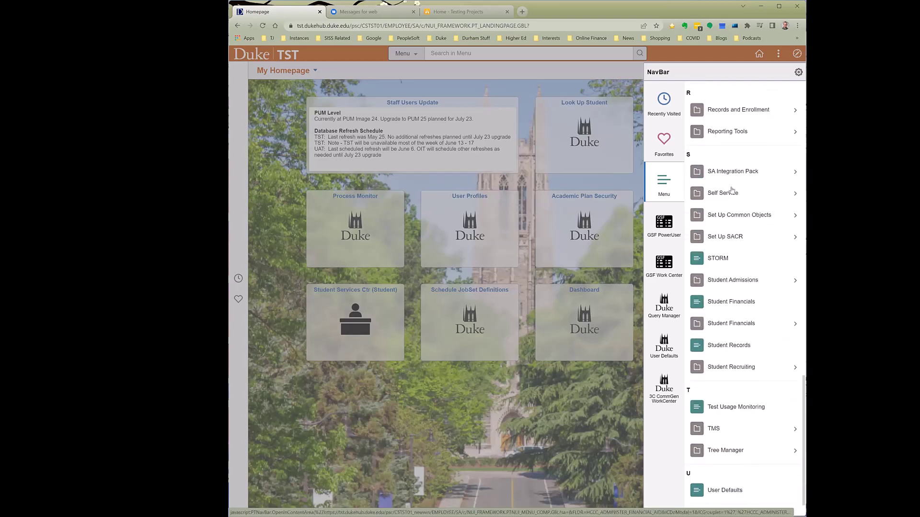
pyautogui.click(711, 347)
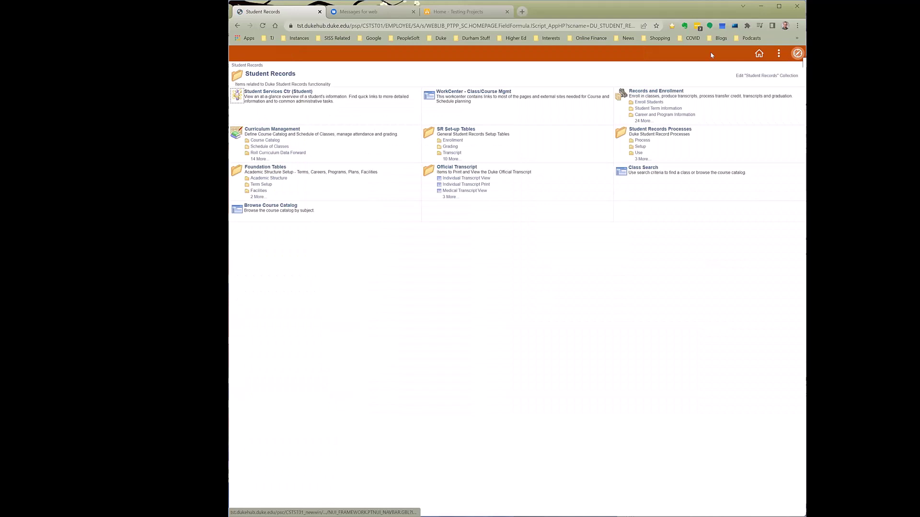
pyautogui.click(756, 54)
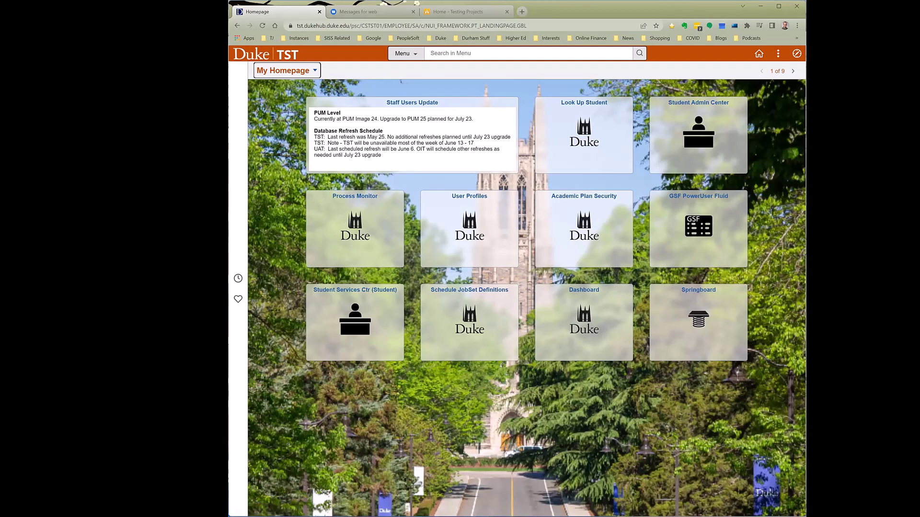
# Step: Open the saved favorites for editing
pyautogui.click(772, 71)
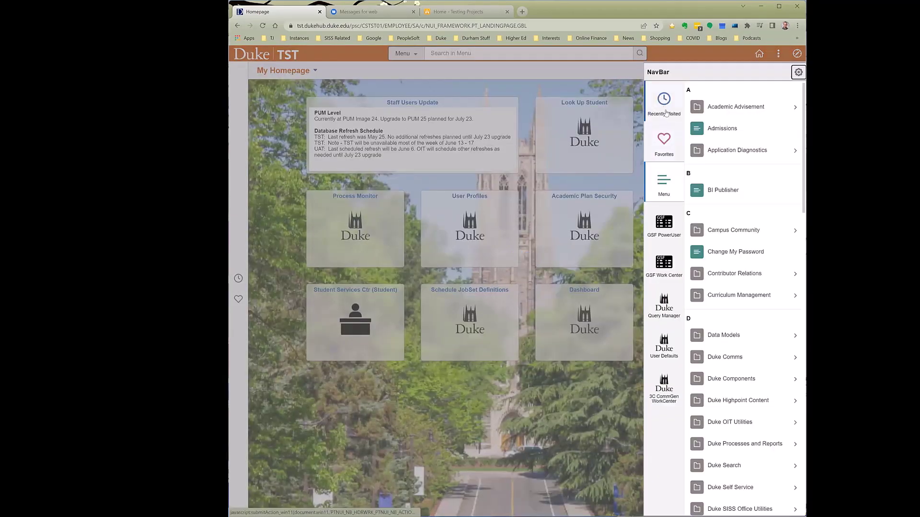
pyautogui.click(665, 144)
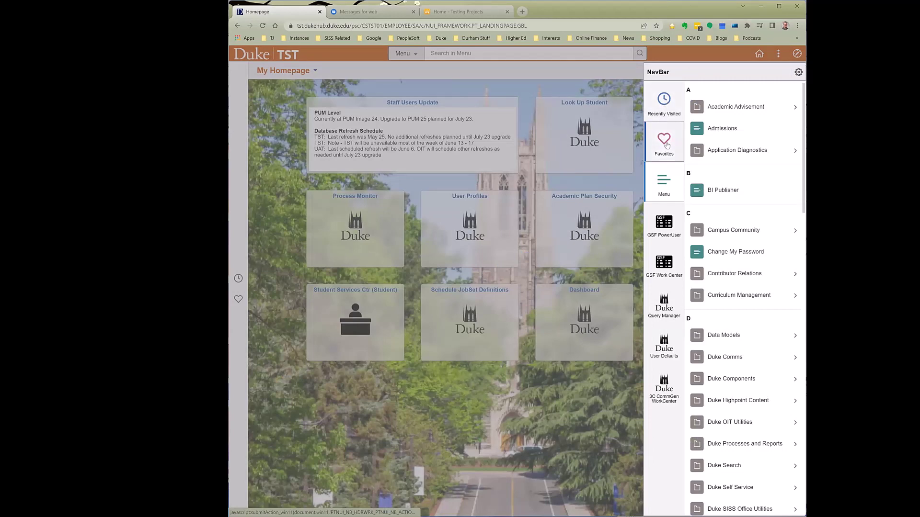
pyautogui.click(607, 157)
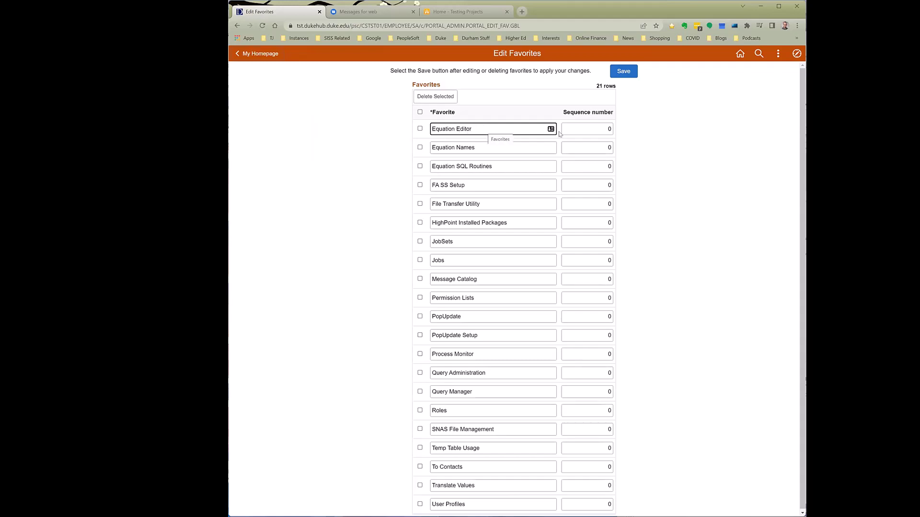
# Step: Set the sequence numbers of Equation Editor, Equation Names and Equation SQL Routines to 10, 11 and 12, and save the favorites
pyautogui.press('Tab')
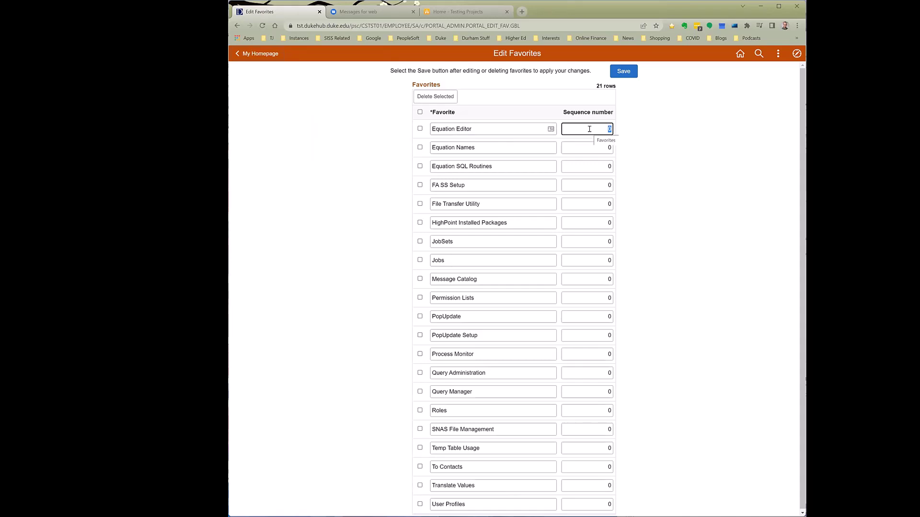
pyautogui.write('10')
pyautogui.click(588, 145)
pyautogui.doubleClick(587, 146)
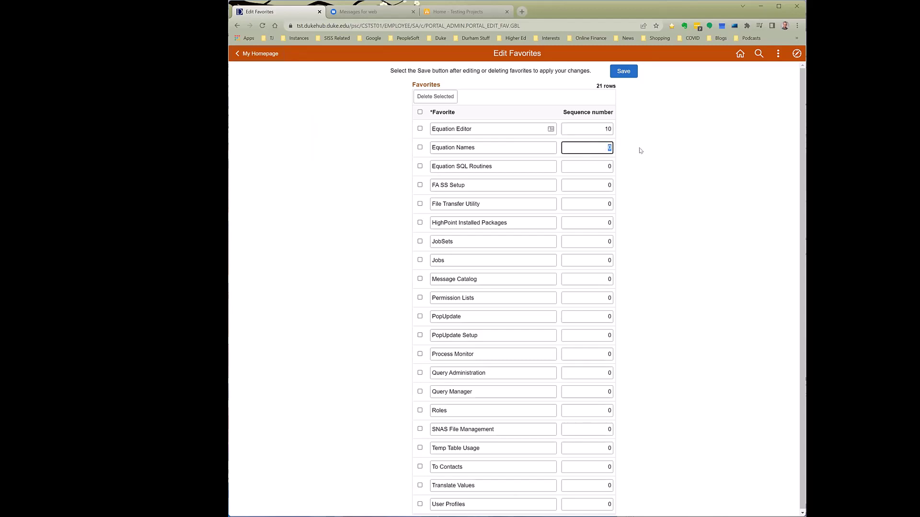
pyautogui.write('11')
pyautogui.press('Tab')
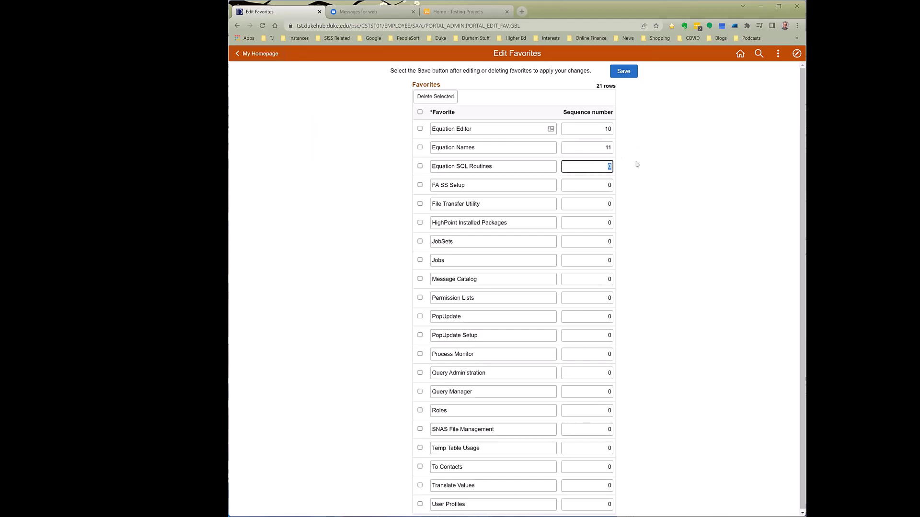
pyautogui.write('12')
pyautogui.click(631, 73)
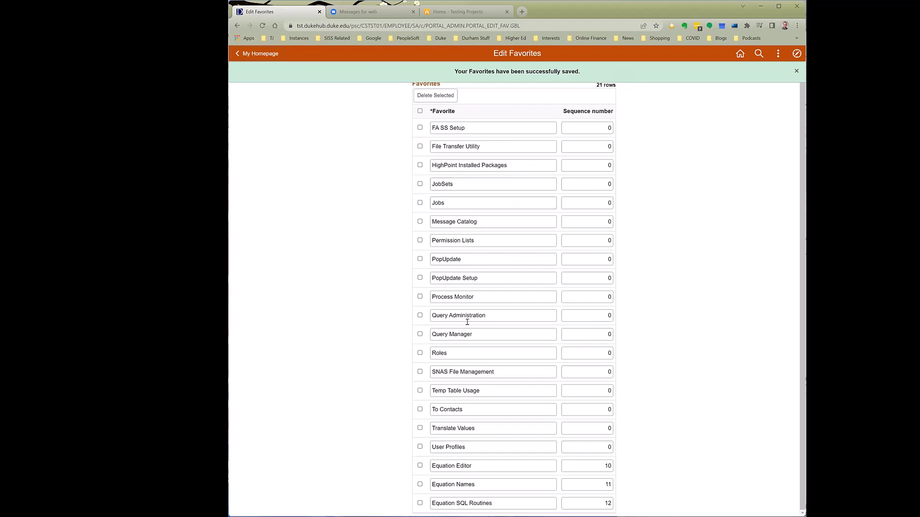
# Step: Rename the three sequenced favorites "1st - Equation Editor", "2nd - Equation Names" and "3rd - Equation SQL Routines", and save
pyautogui.click(432, 465)
pyautogui.write('1st ')
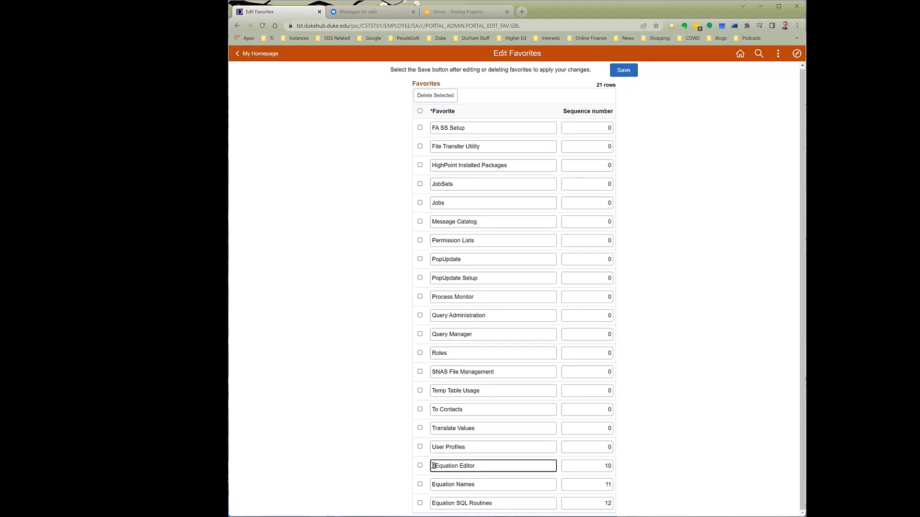
pyautogui.write('-')
pyautogui.click(433, 484)
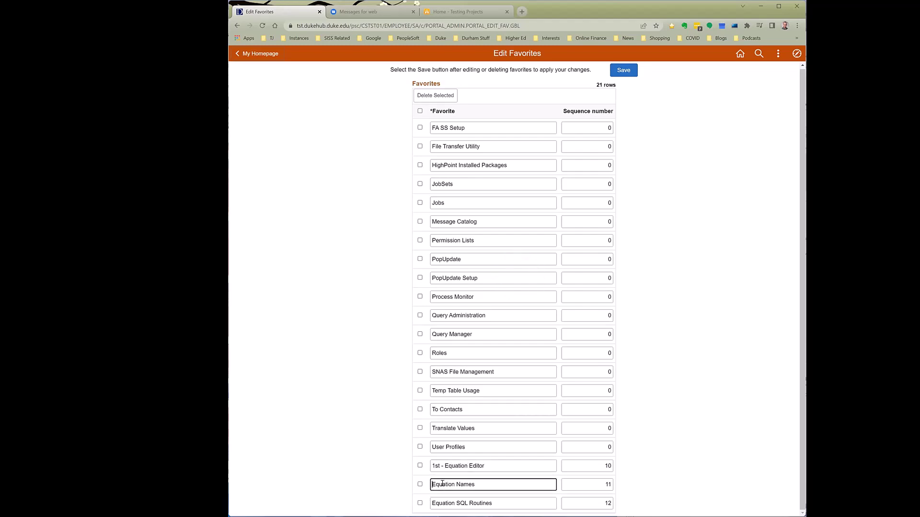
pyautogui.write('2nd -')
pyautogui.click(432, 502)
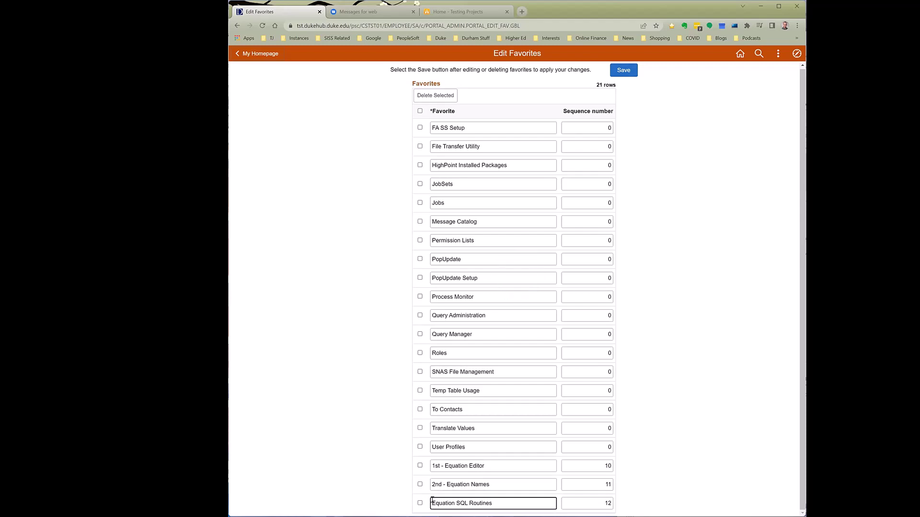
pyautogui.write('3rd -')
pyautogui.click(623, 70)
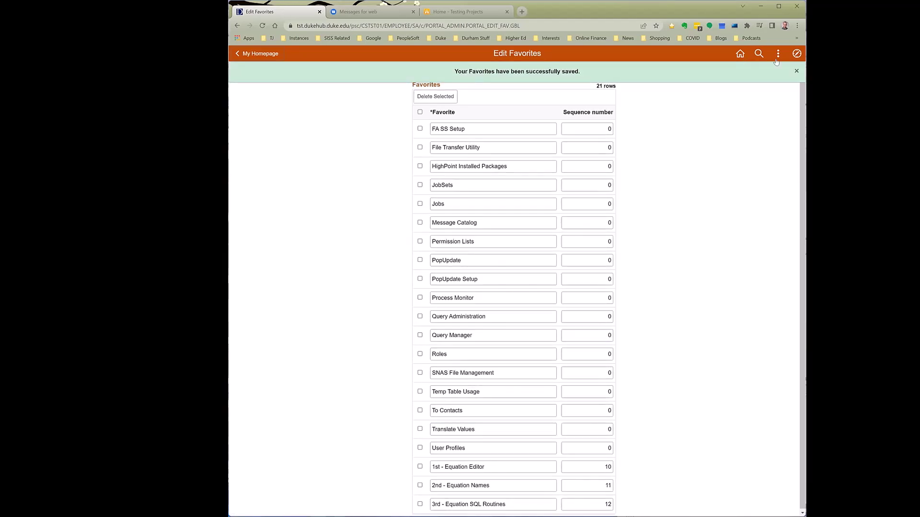
# Step: Check the order and names of the saved favorites in the NavBar, and close it
pyautogui.click(796, 53)
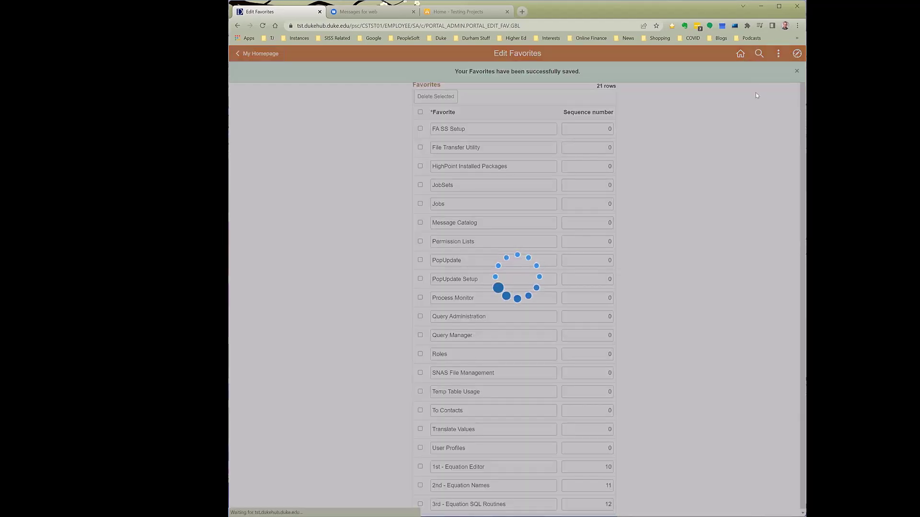
pyautogui.click(663, 143)
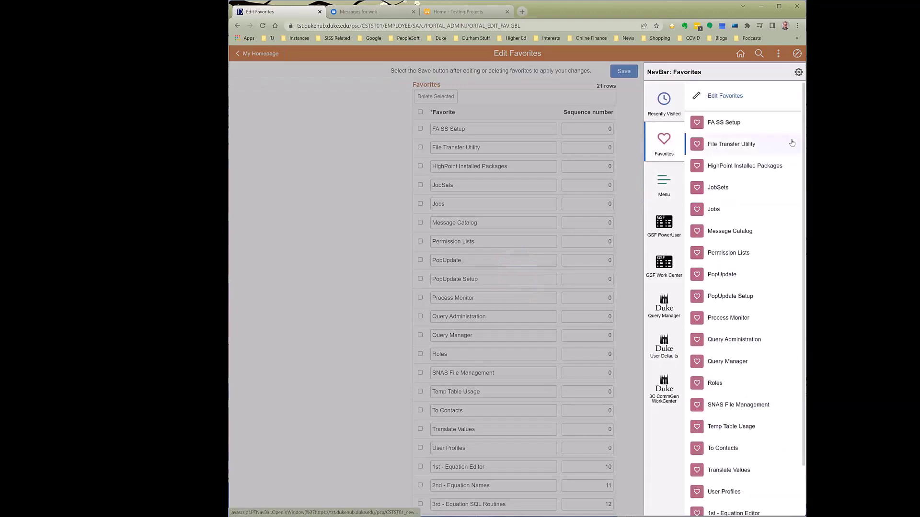
pyautogui.scroll(-2, 790, 211)
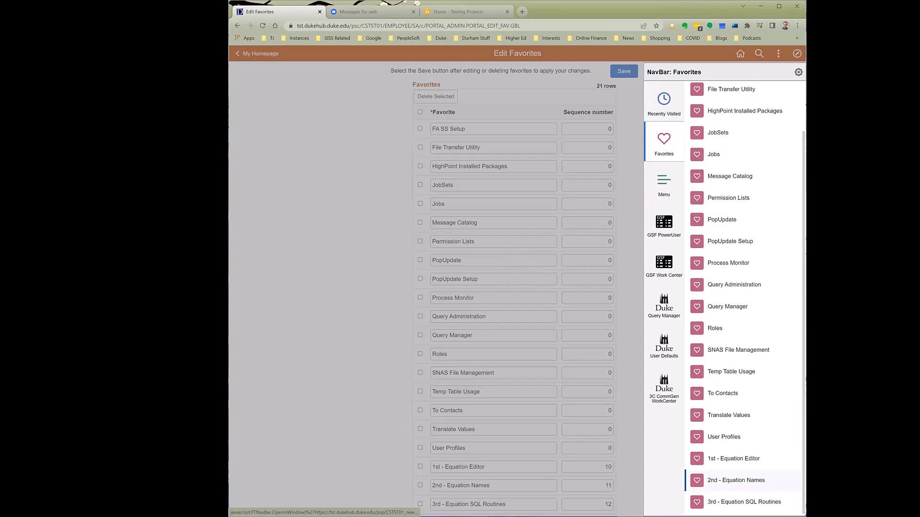
pyautogui.click(679, 72)
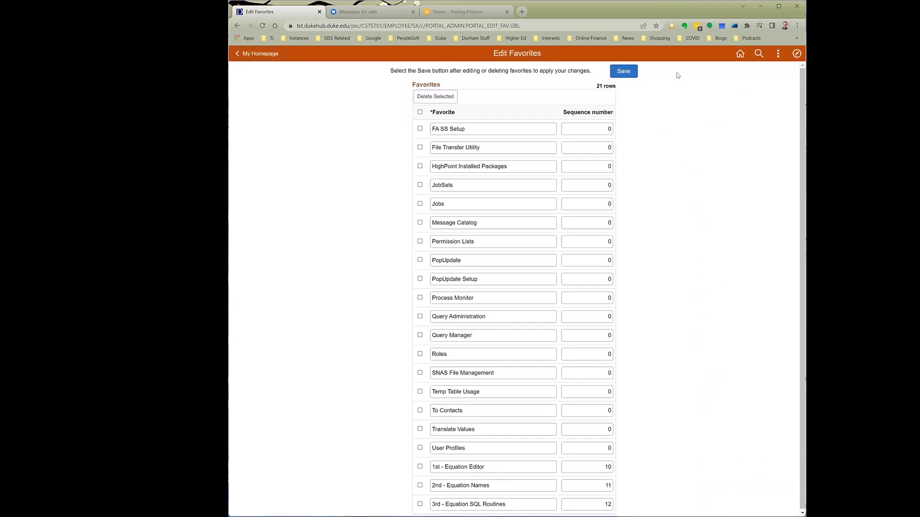
# Step: Return to the landing page, switch to the SISS Homepage and look over its tiles
pyautogui.click(740, 54)
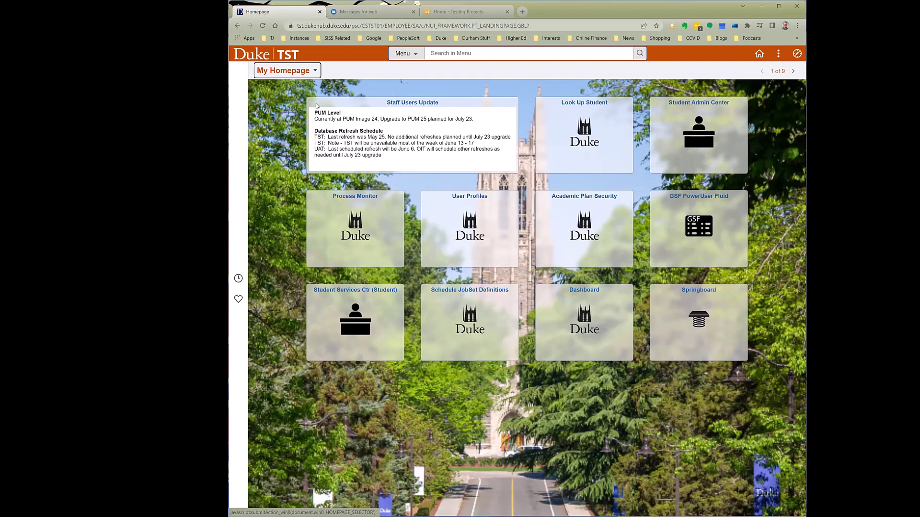
pyautogui.click(297, 73)
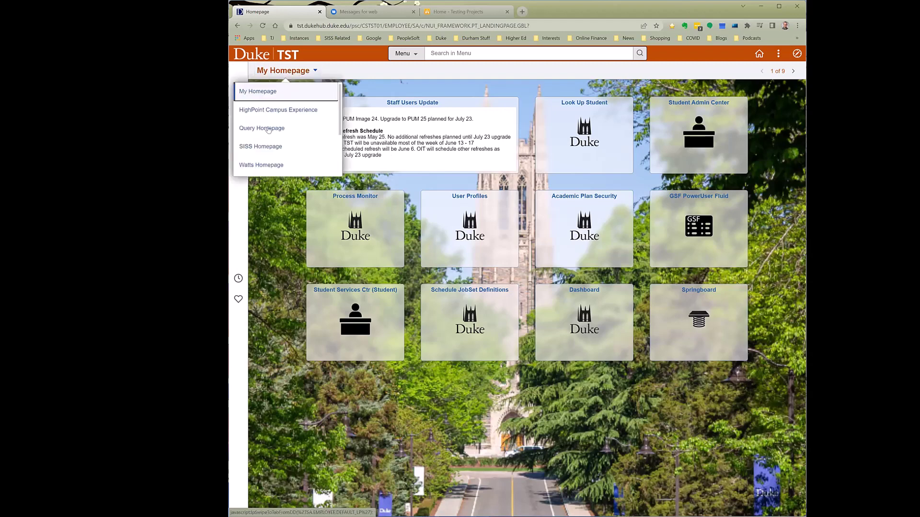
pyautogui.click(258, 154)
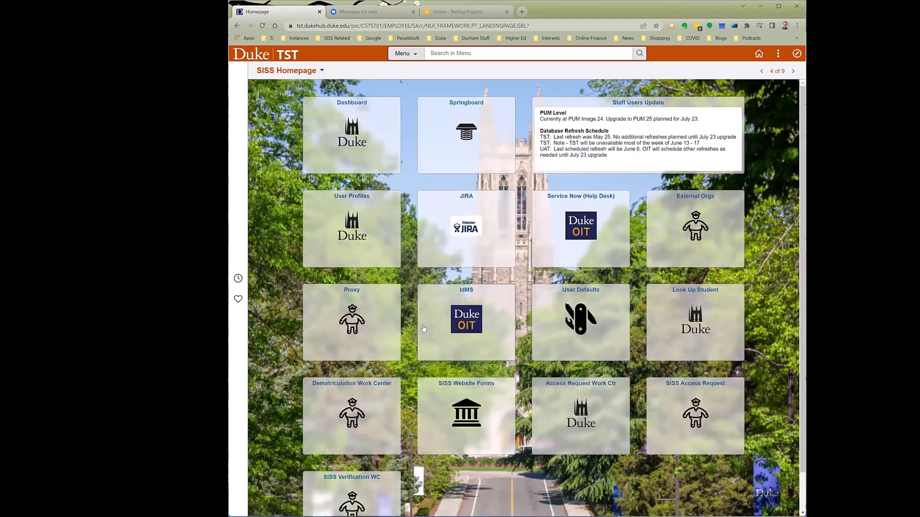
pyautogui.scroll(-1, 424, 327)
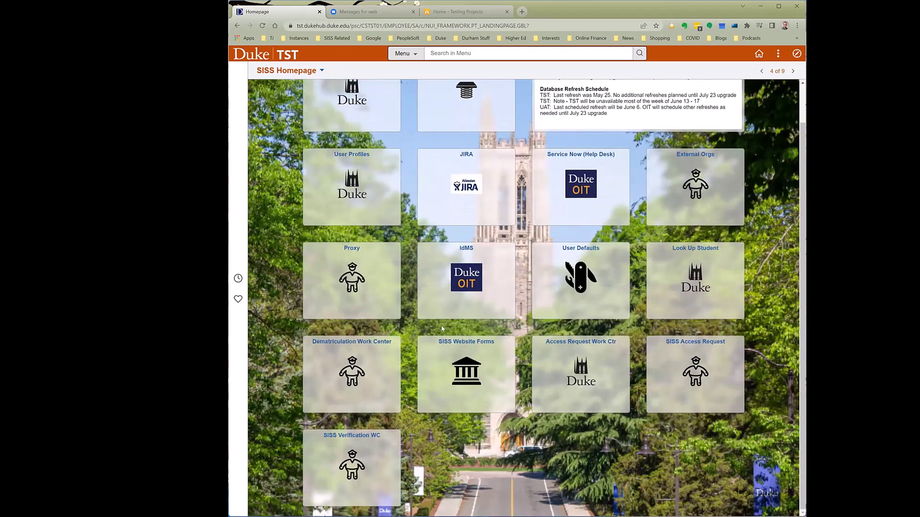
pyautogui.scroll(1, 443, 328)
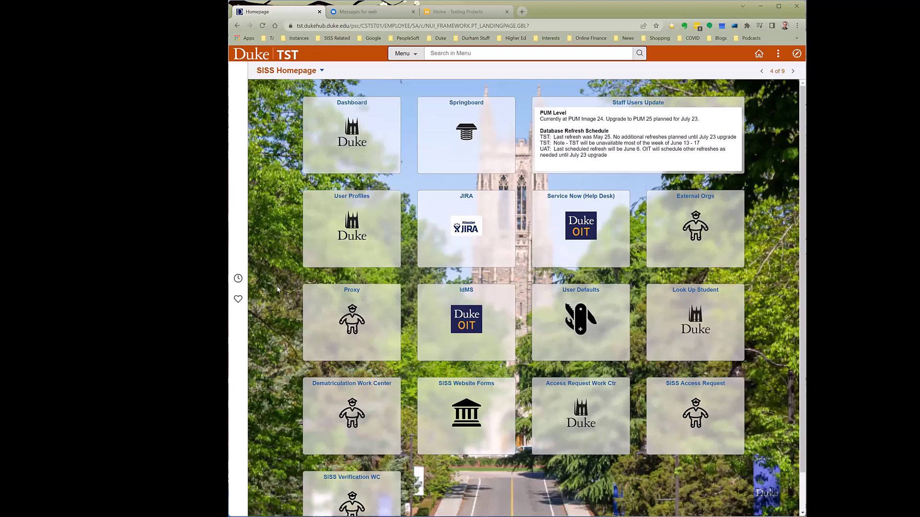
pyautogui.click(797, 54)
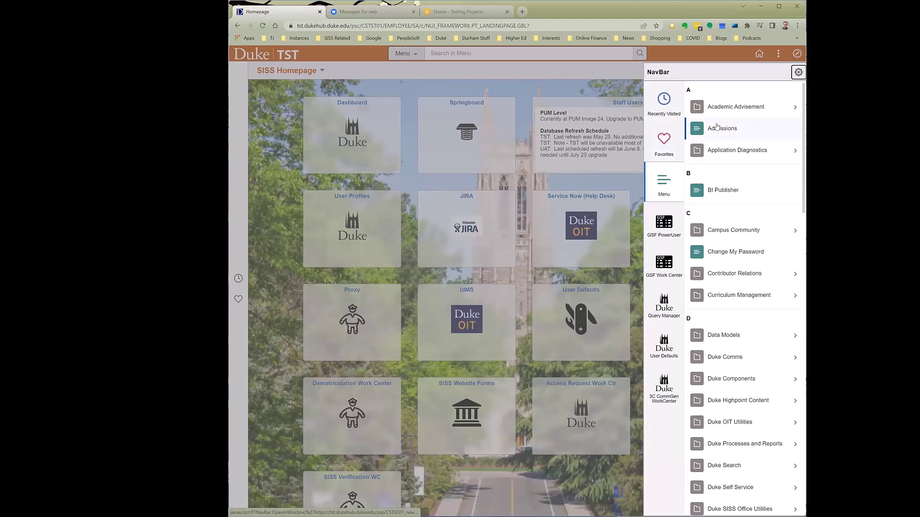
pyautogui.scroll(-3, 736, 196)
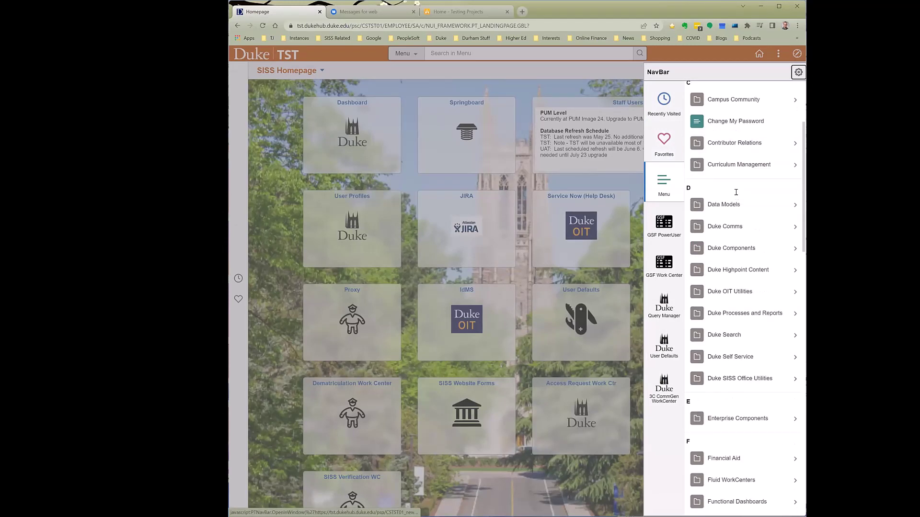
pyautogui.scroll(3, 736, 196)
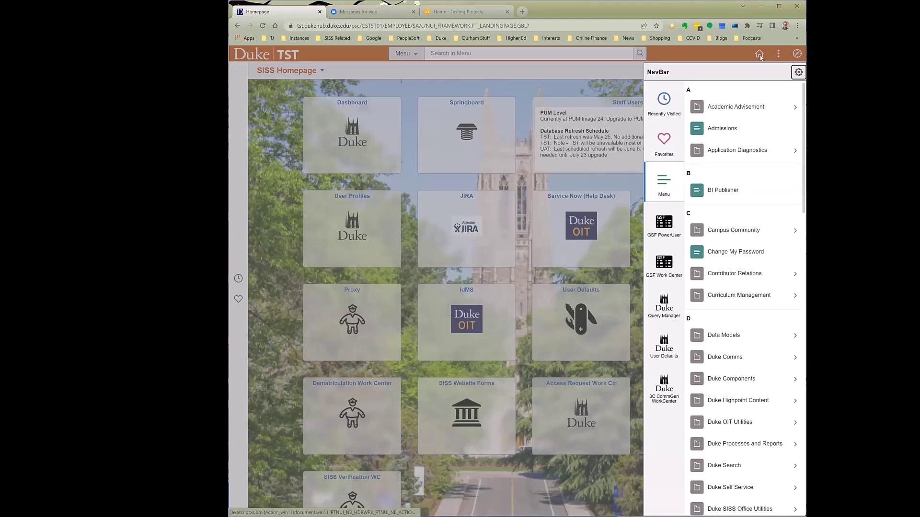
pyautogui.click(676, 100)
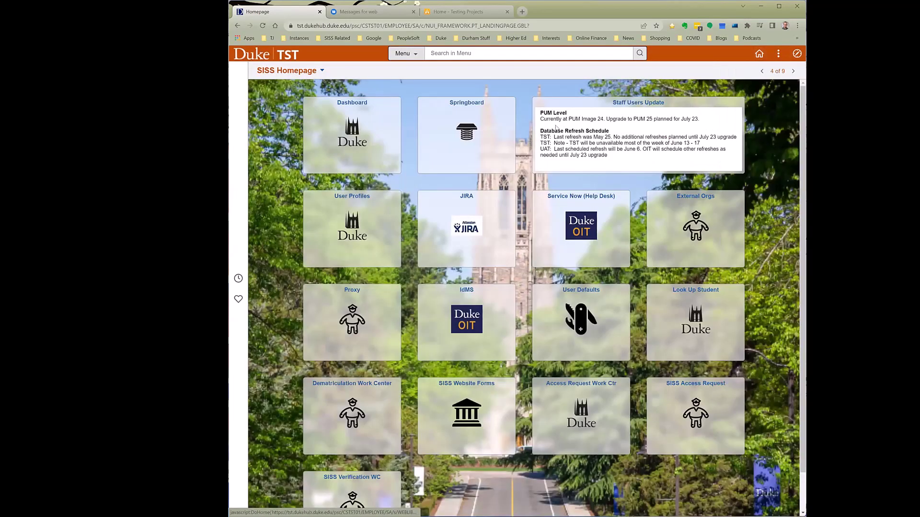
pyautogui.tripleClick(598, 152)
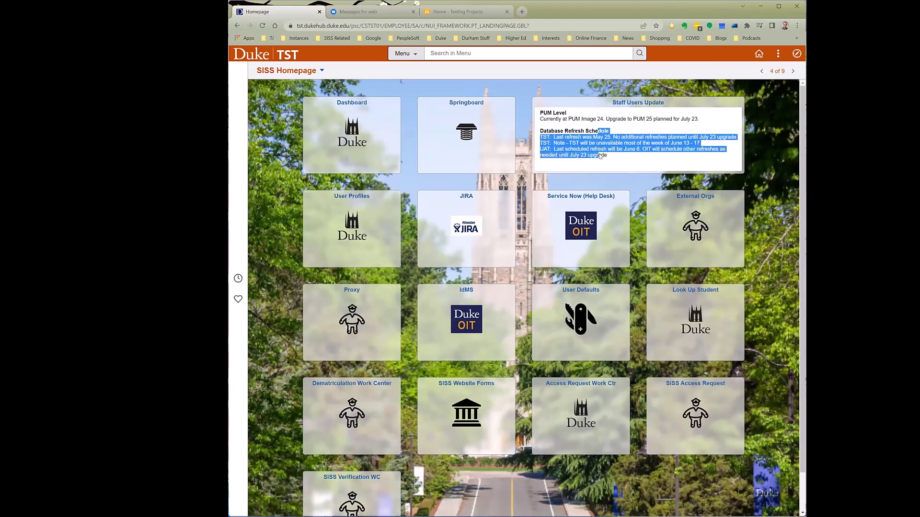
pyautogui.click(622, 157)
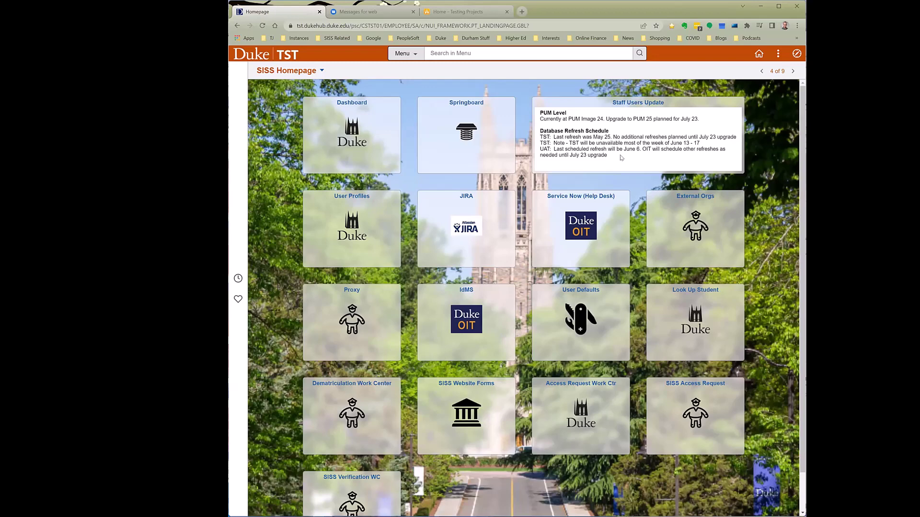
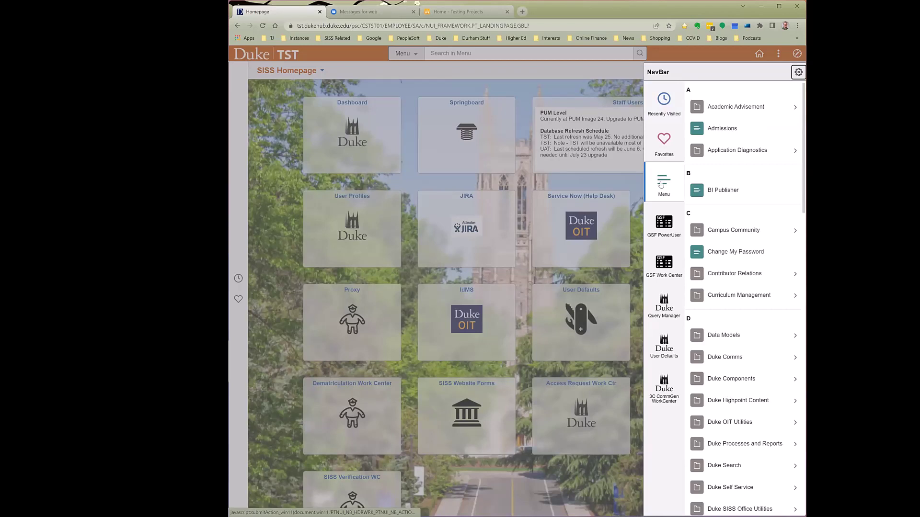
# Step: Personalize the NavBar by changing the menu order to Standard, and save the setting
pyautogui.click(798, 73)
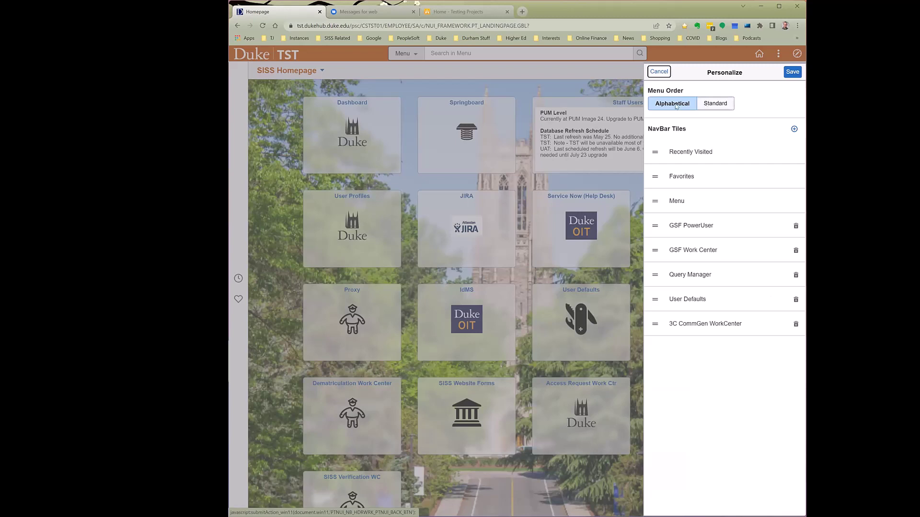
pyautogui.click(715, 105)
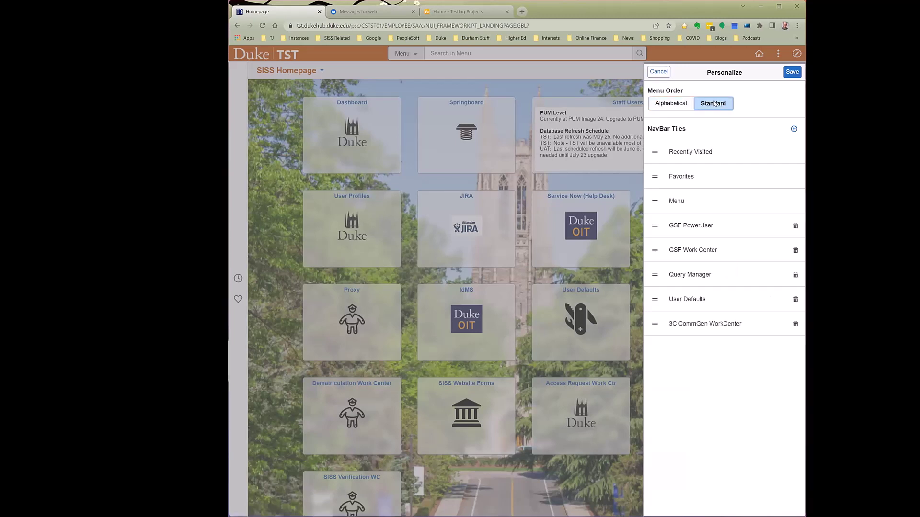
pyautogui.click(792, 73)
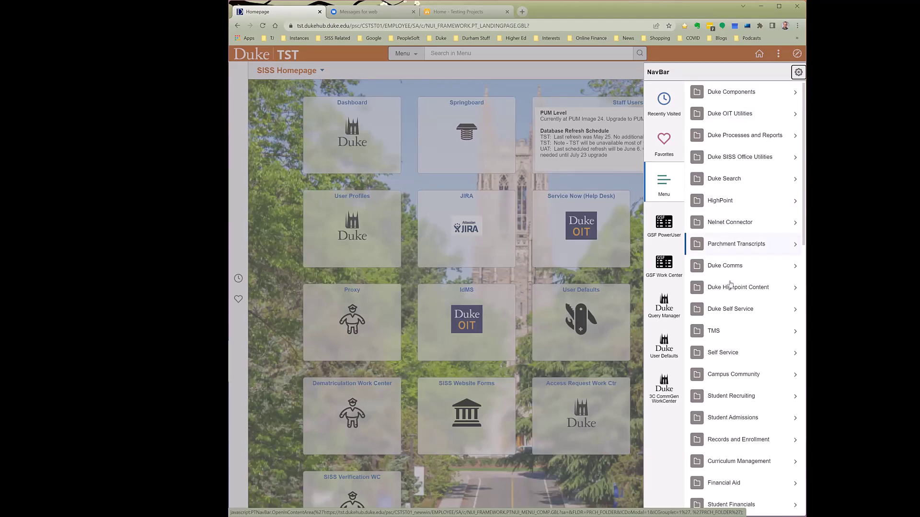
# Step: Open the Set Up SACR folder in the site's navigation list
pyautogui.scroll(-4, 742, 369)
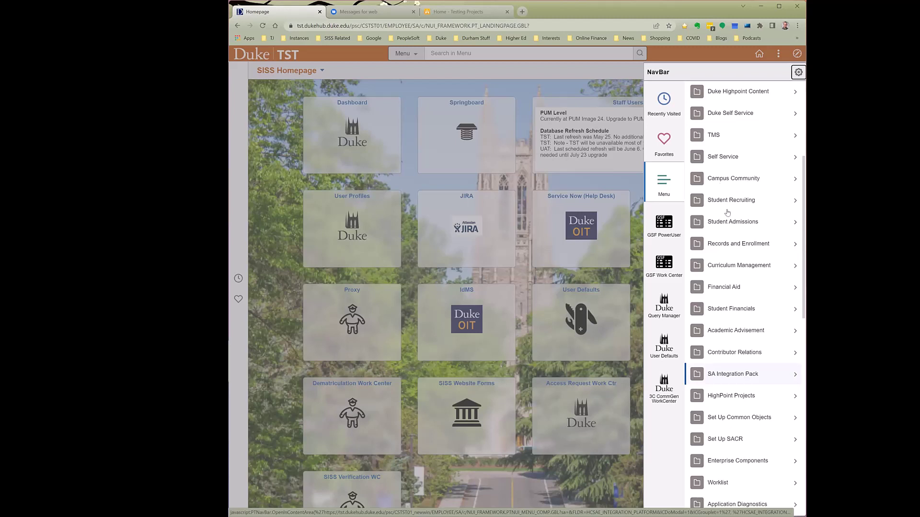
pyautogui.click(725, 439)
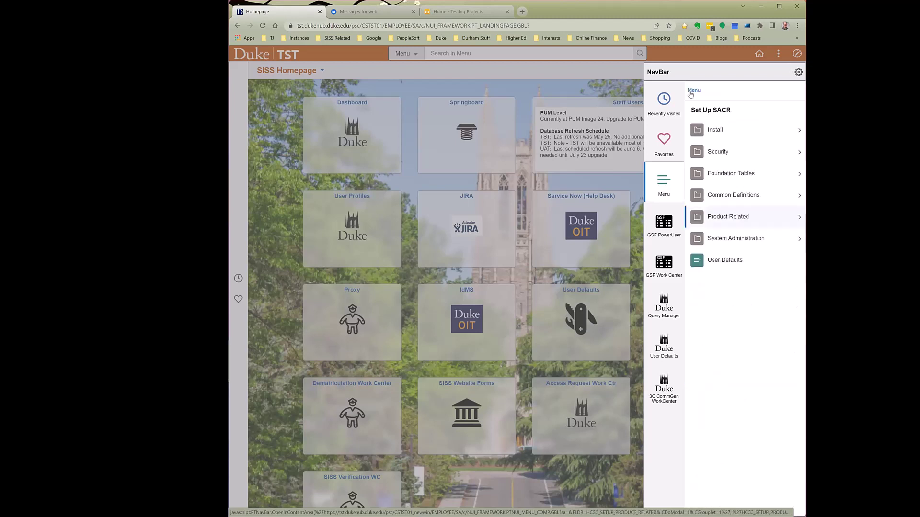
# Step: Return to the NavBar's top-level menu, view the NavBar personalization settings, and leave them without saving
pyautogui.click(693, 91)
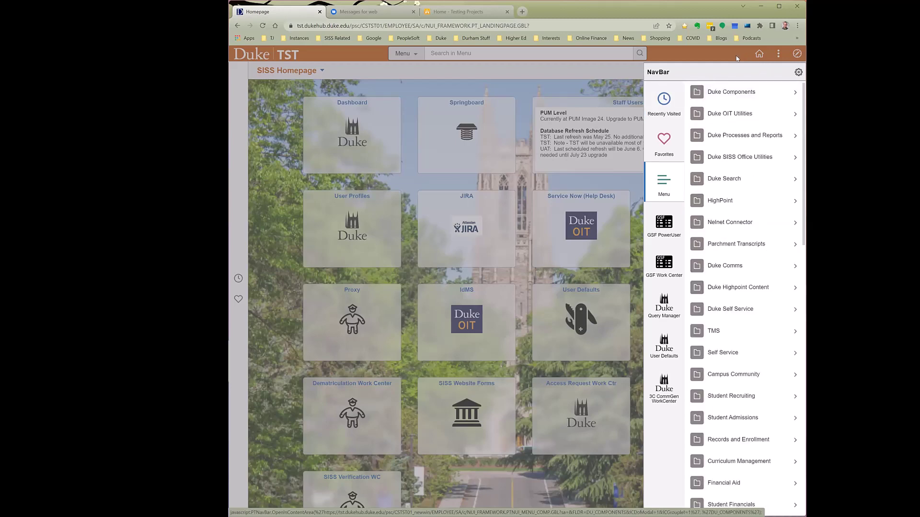
pyautogui.click(777, 53)
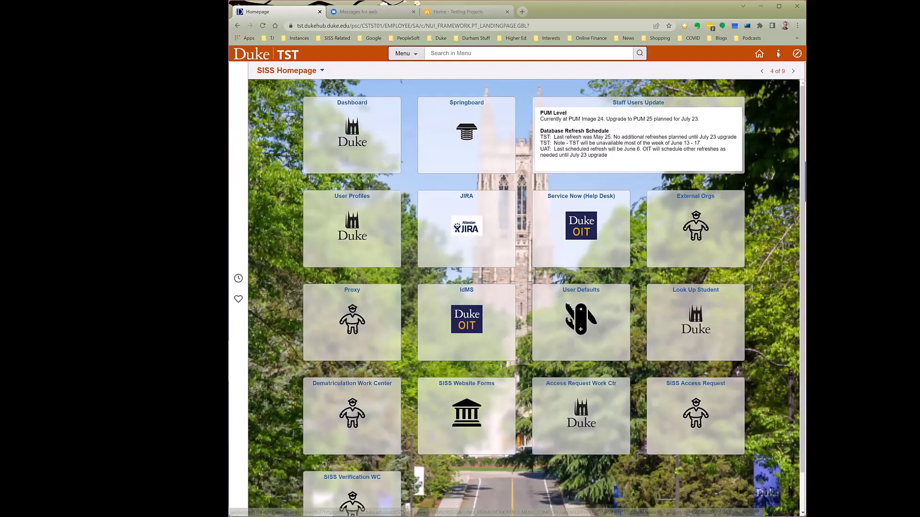
pyautogui.click(777, 54)
pyautogui.click(746, 56)
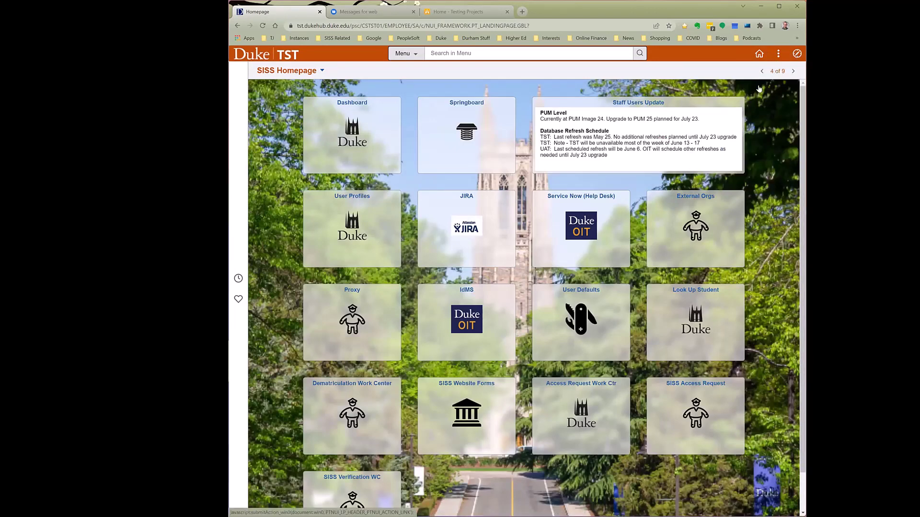
pyautogui.click(796, 53)
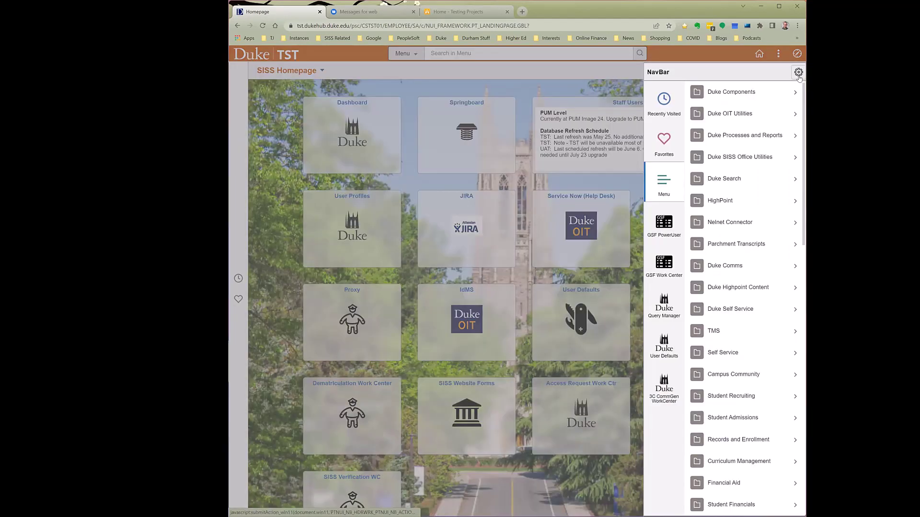
pyautogui.click(798, 72)
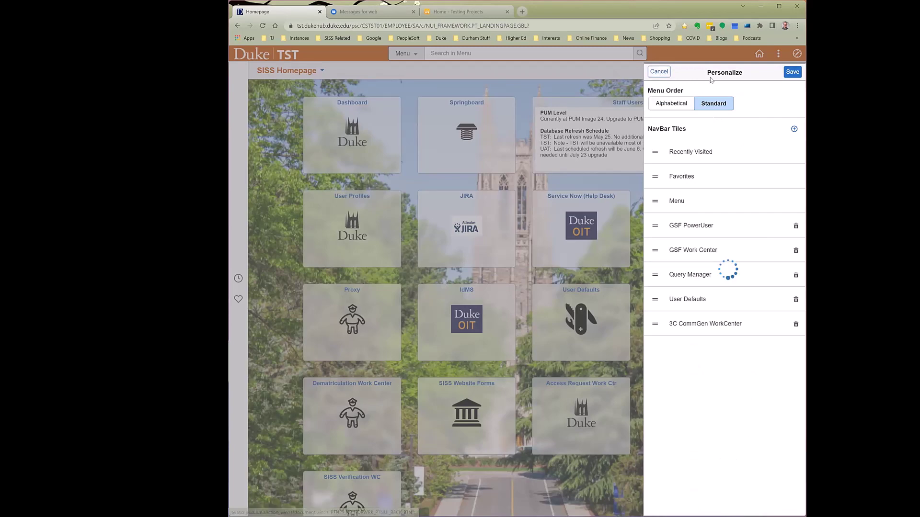
pyautogui.click(705, 51)
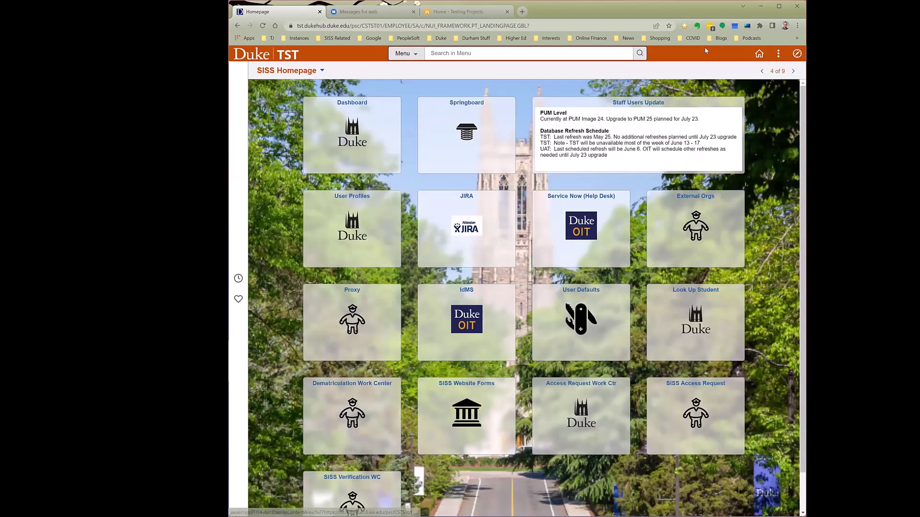
# Step: Open the homepage personalization settings and compare the tiles of the SISS Homepage and Watts Homepage
pyautogui.click(776, 54)
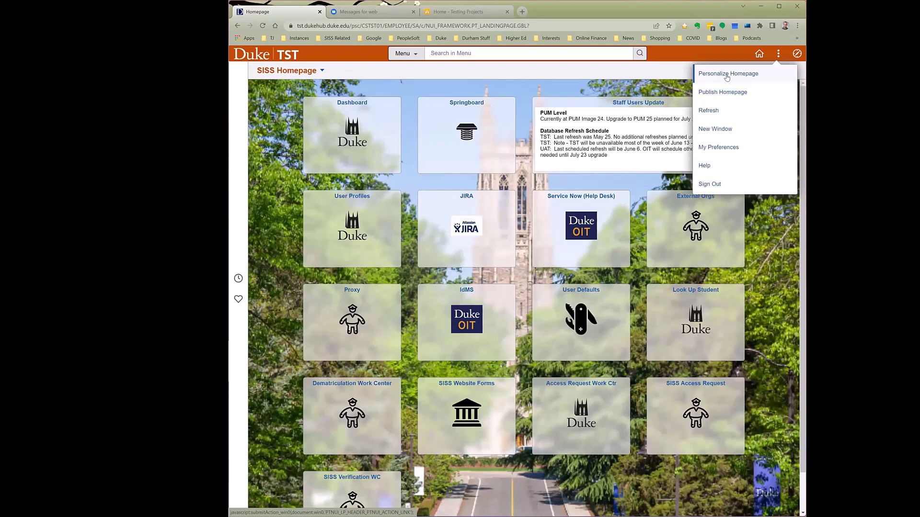
pyautogui.click(727, 77)
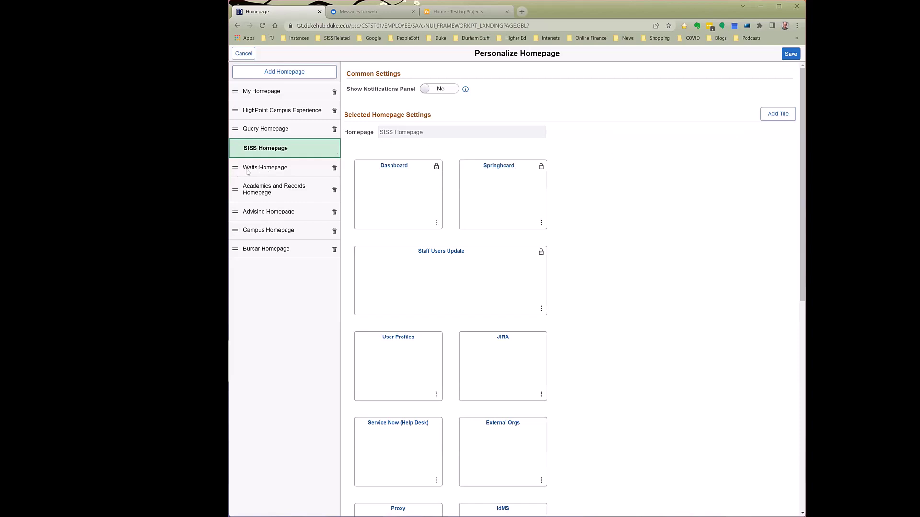
pyautogui.click(314, 168)
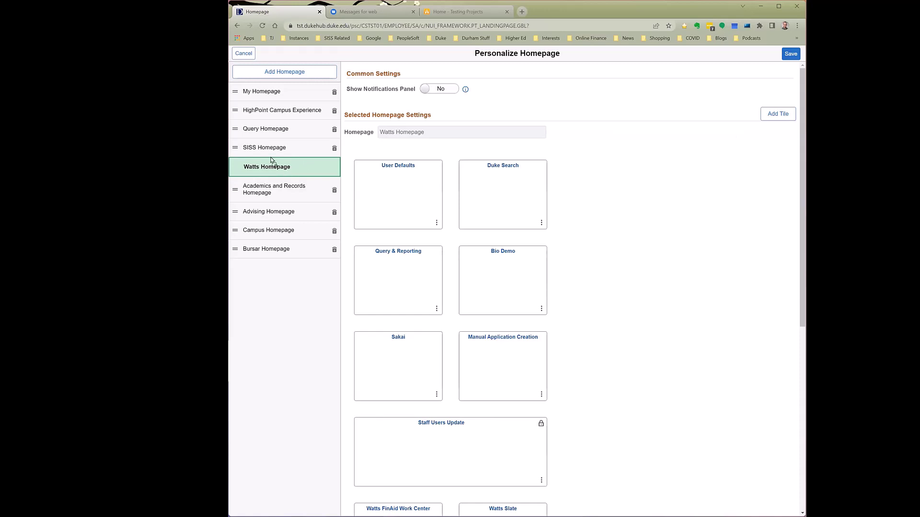
pyautogui.click(275, 127)
pyautogui.click(267, 147)
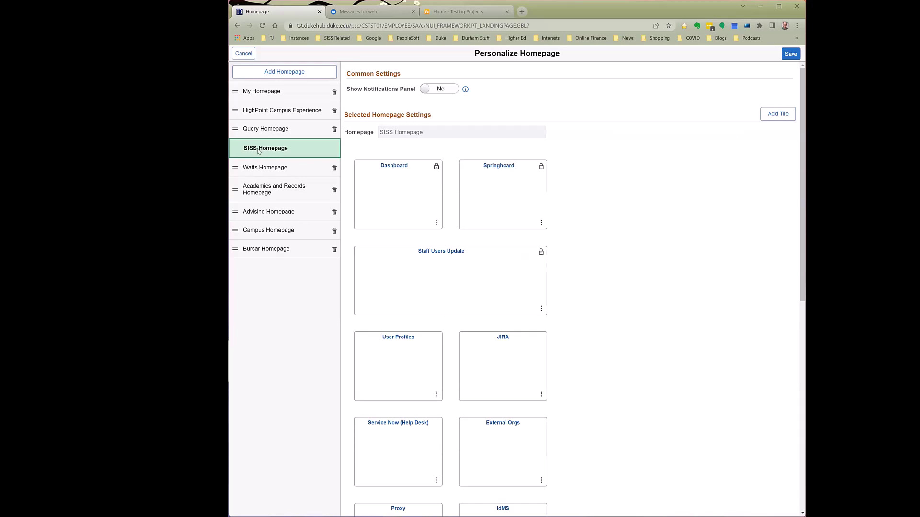
pyautogui.click(256, 169)
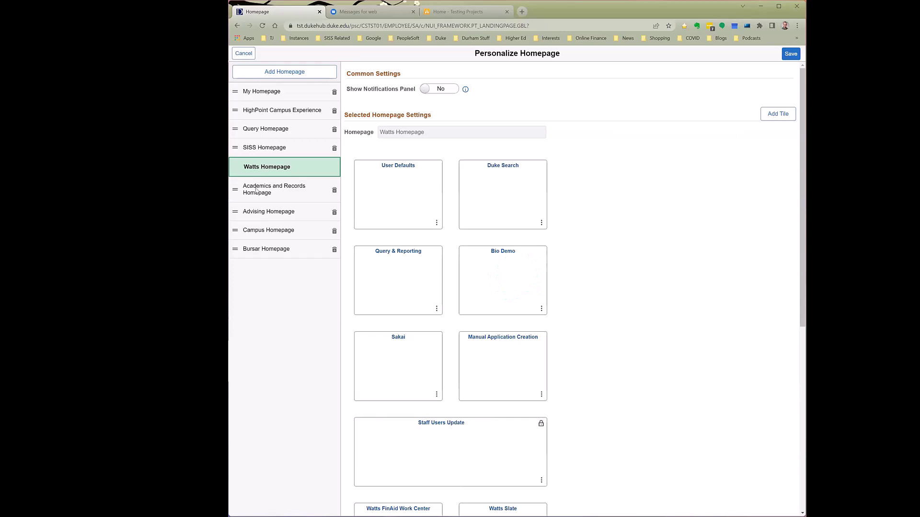
# Step: Move Academics and Records Homepage to the head of the homepage list, enable Show Notifications Panel, and save
pyautogui.click(267, 92)
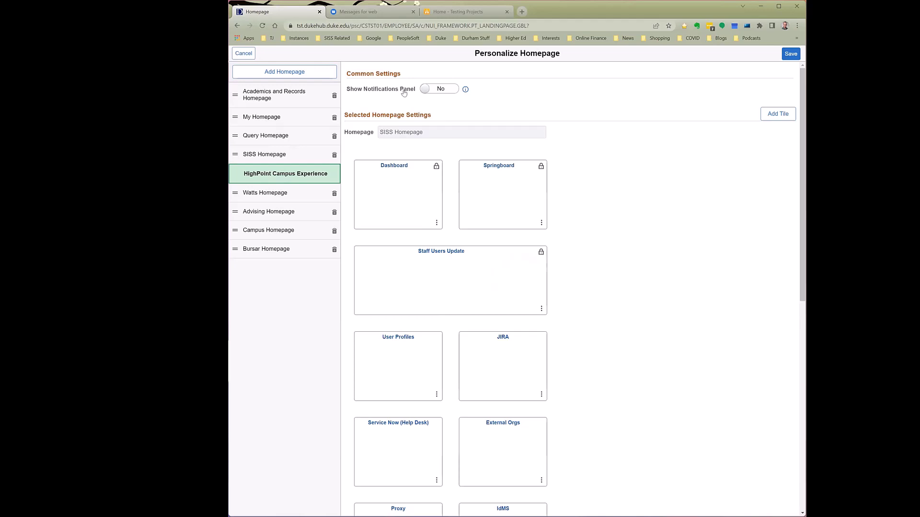
pyautogui.click(436, 91)
pyautogui.click(790, 53)
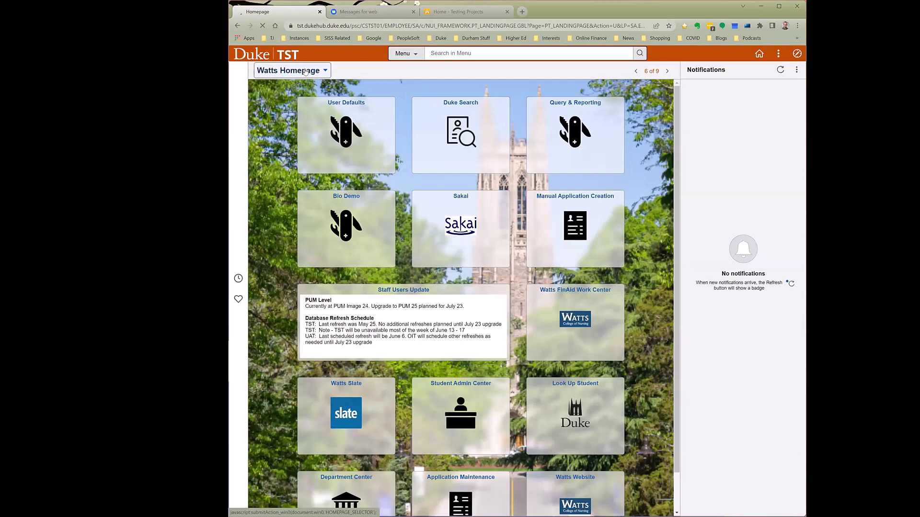
# Step: Check the homepage order in the homepage selector and view the options of the Notifications panel
pyautogui.click(305, 70)
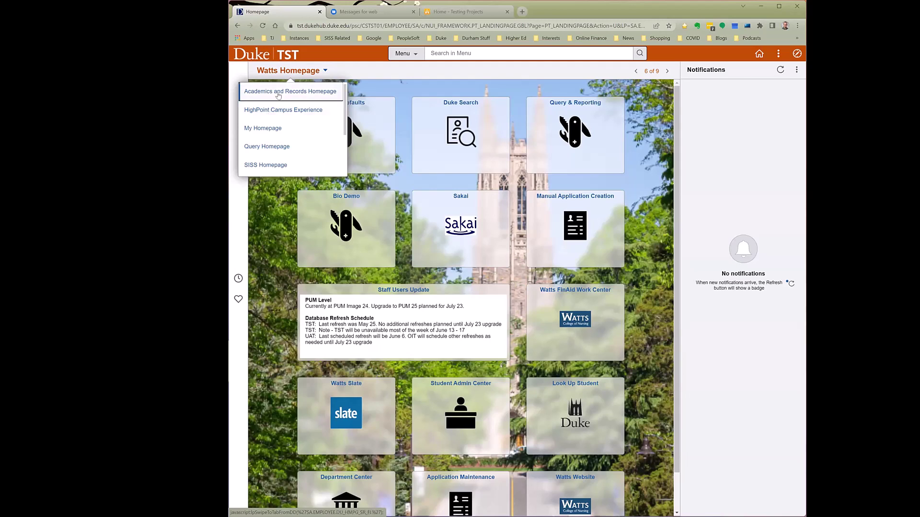
pyautogui.click(390, 97)
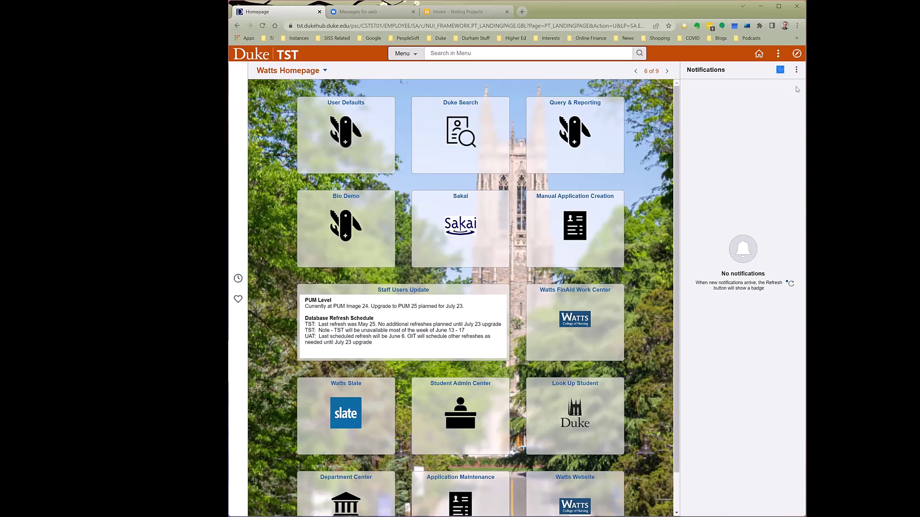
pyautogui.click(797, 70)
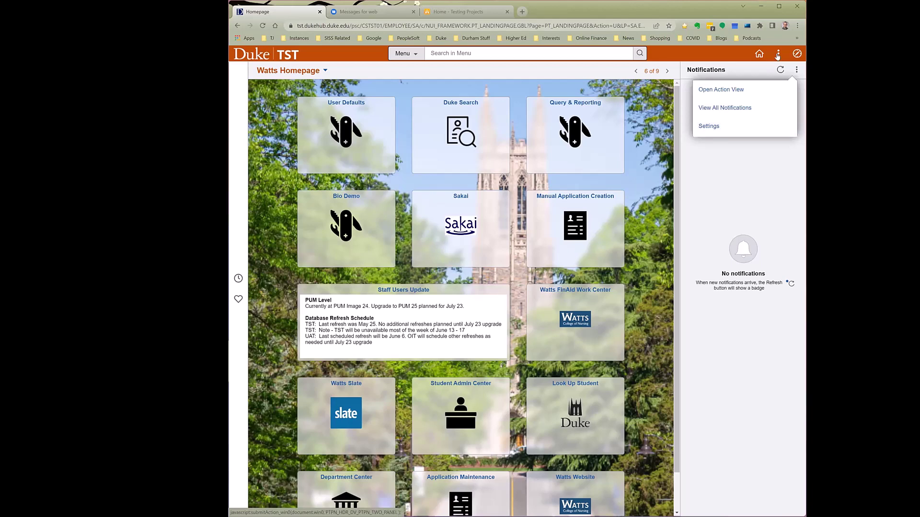
# Step: Set Show Notifications Panel to No in the homepage personalization settings, and save
pyautogui.click(778, 54)
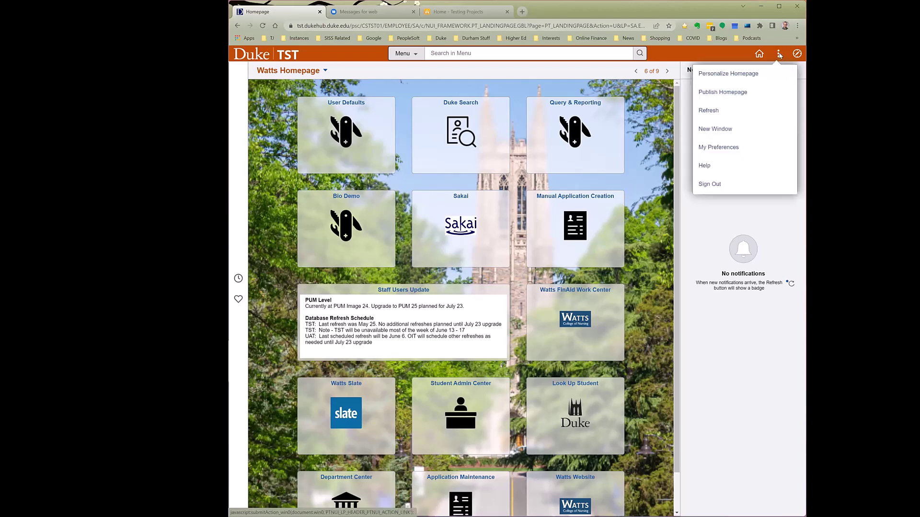
pyautogui.click(732, 74)
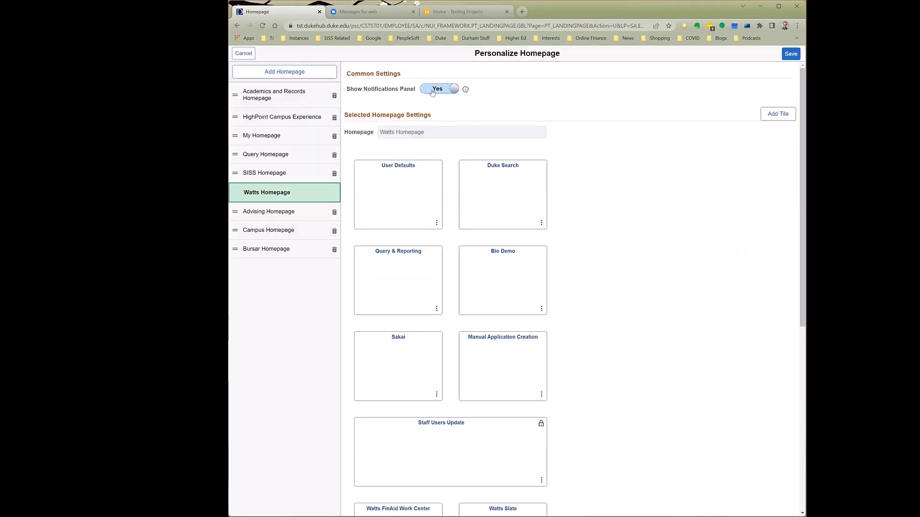
pyautogui.click(432, 91)
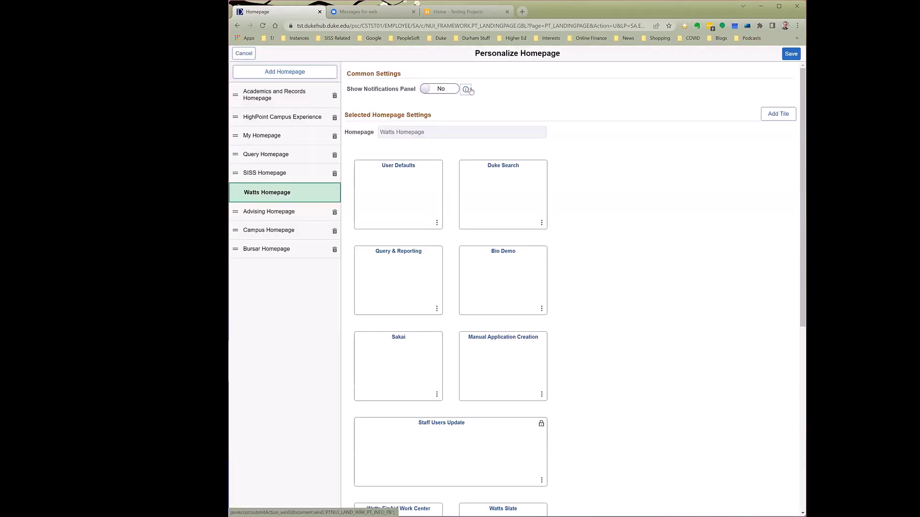
pyautogui.click(786, 54)
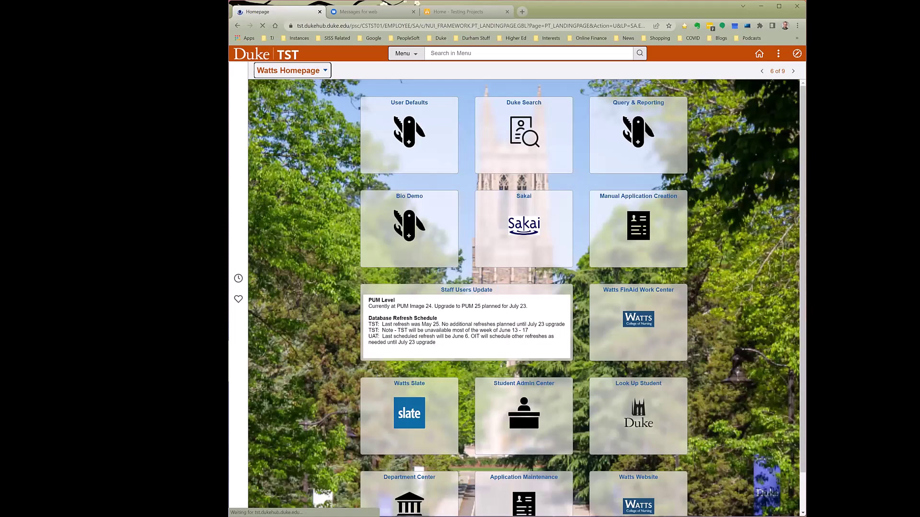
# Step: Switch from the Watts Homepage to My Homepage
pyautogui.click(295, 72)
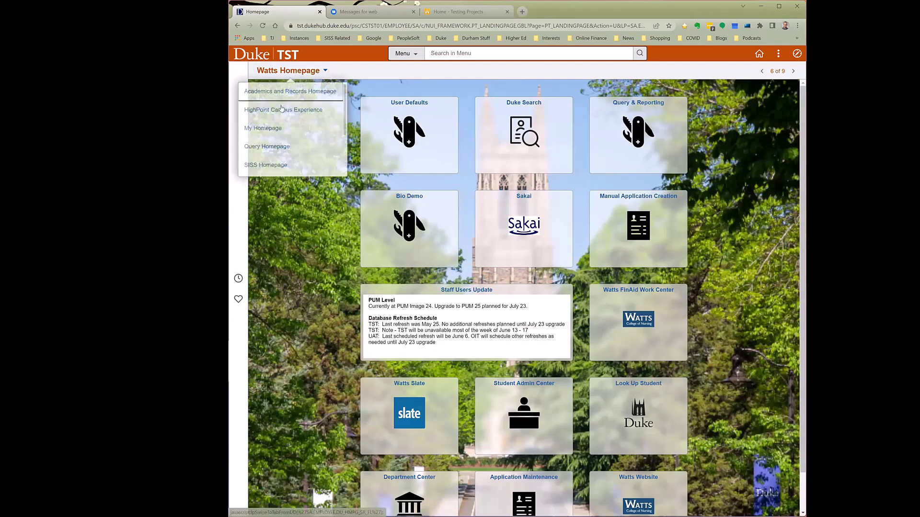
pyautogui.click(263, 128)
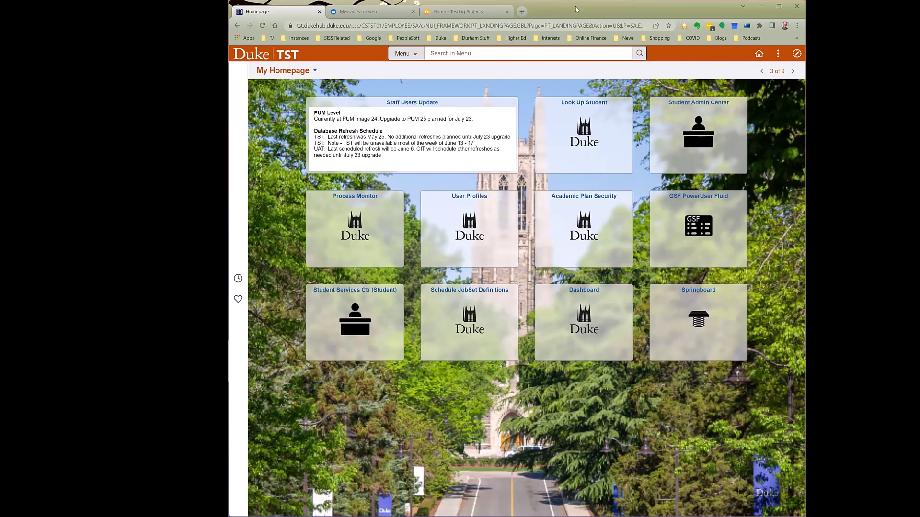
# Step: Open the PeopleTools 8.59 PUM 25 Testing workbook from the SharePoint Testing Projects page, and go to its AA sheet
pyautogui.click(441, 12)
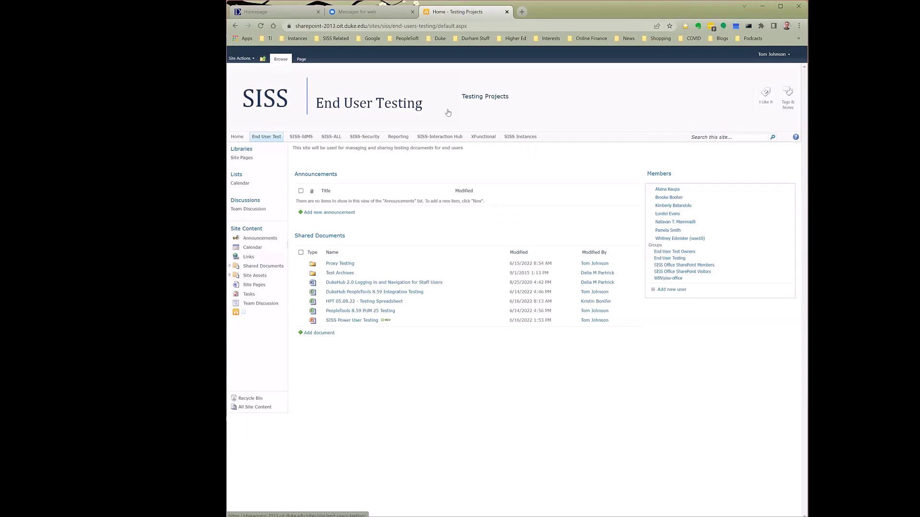
pyautogui.click(358, 312)
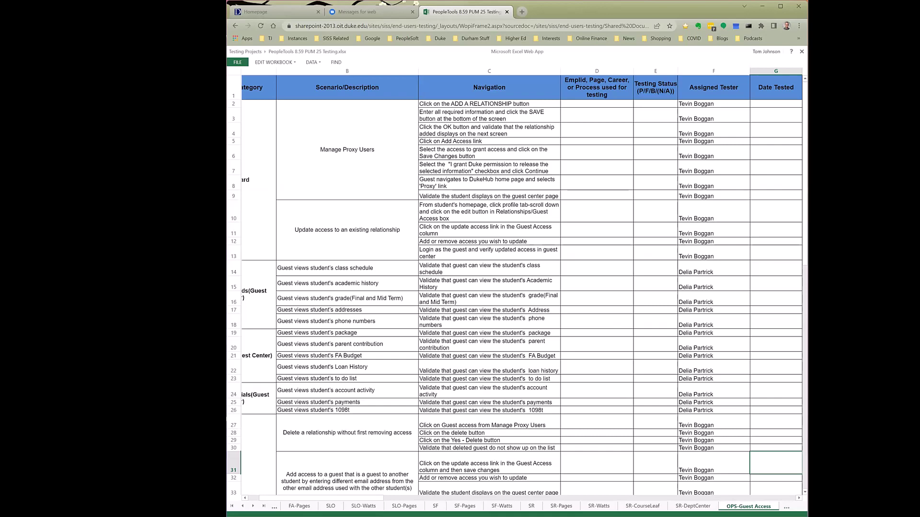
pyautogui.hotkey('ctrl', 'pageup')
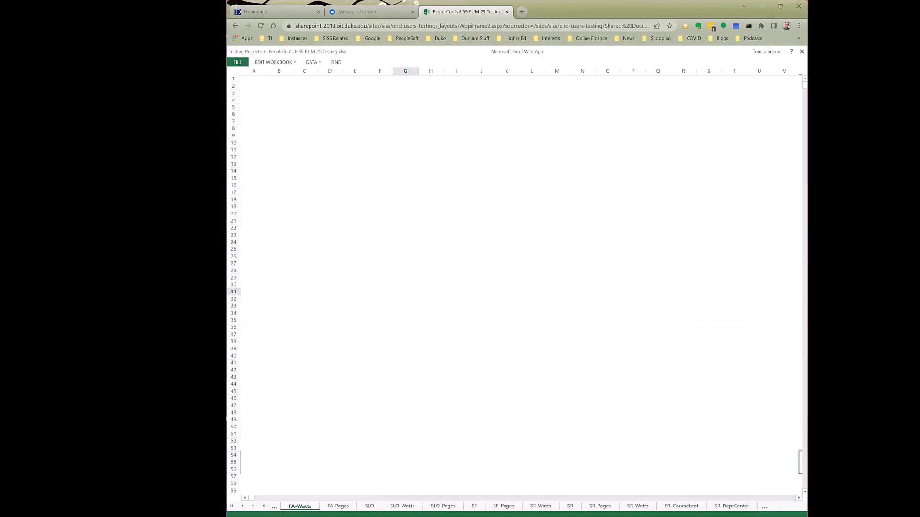
pyautogui.hotkey('ctrl', 'pageup')
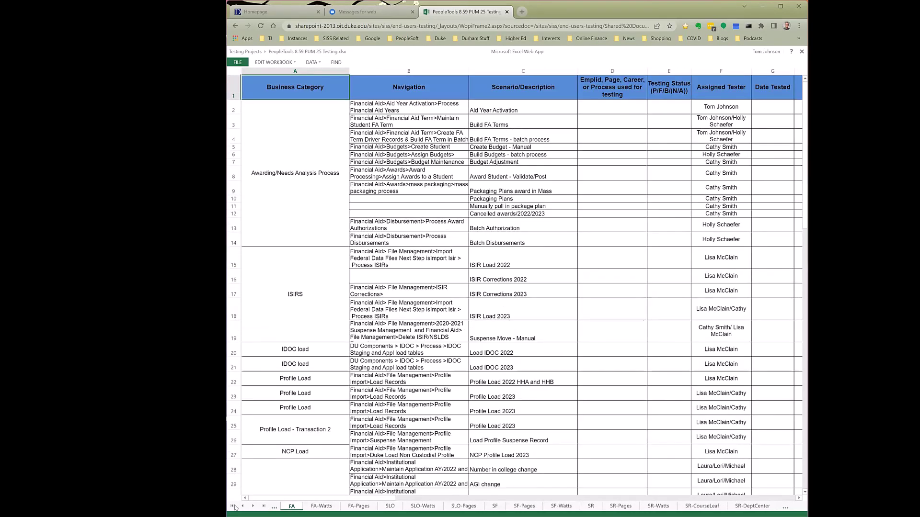
pyautogui.click(327, 506)
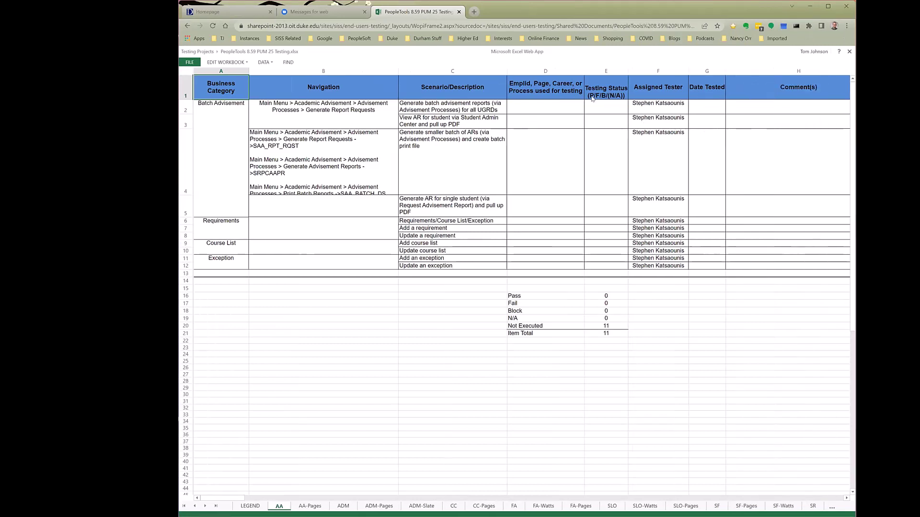
# Step: Look over the testing status and assigned tester columns on the AA, AA-Pages, ADM, ADM-Pages and ADM-Slate sheets
pyautogui.click(609, 113)
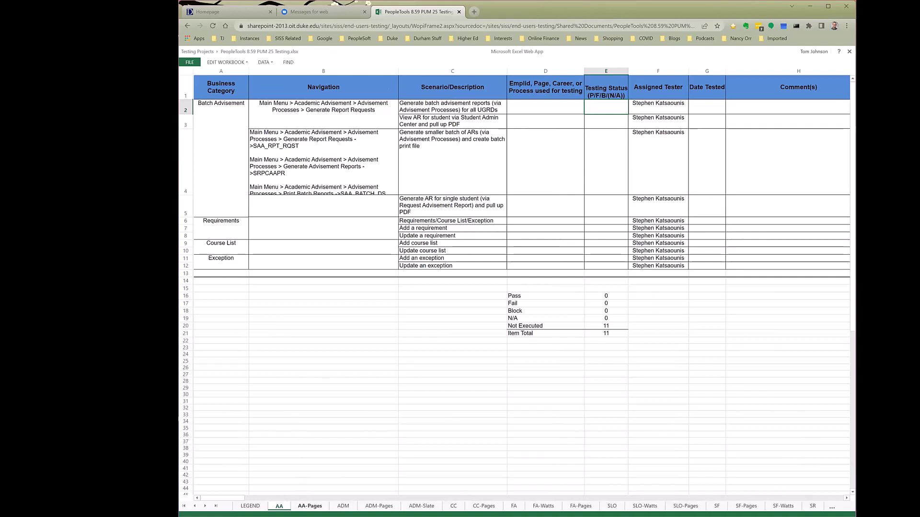
pyautogui.click(310, 506)
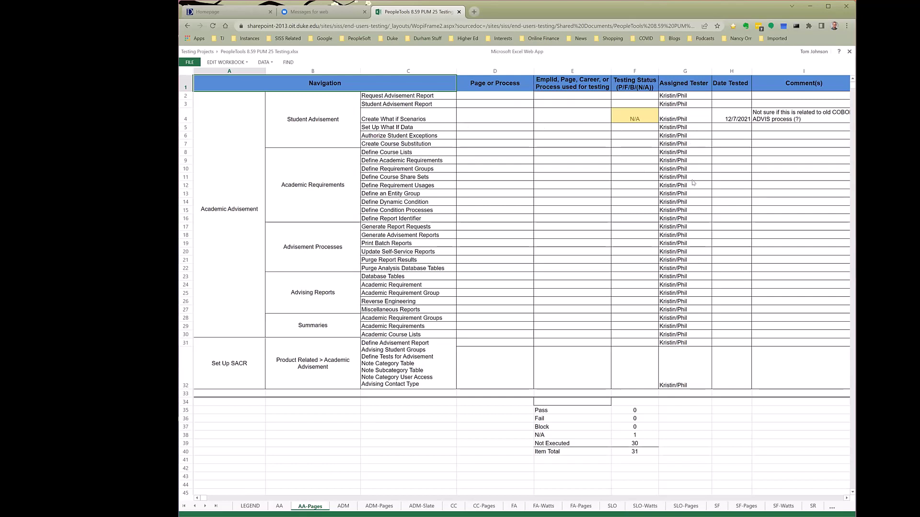
pyautogui.click(681, 196)
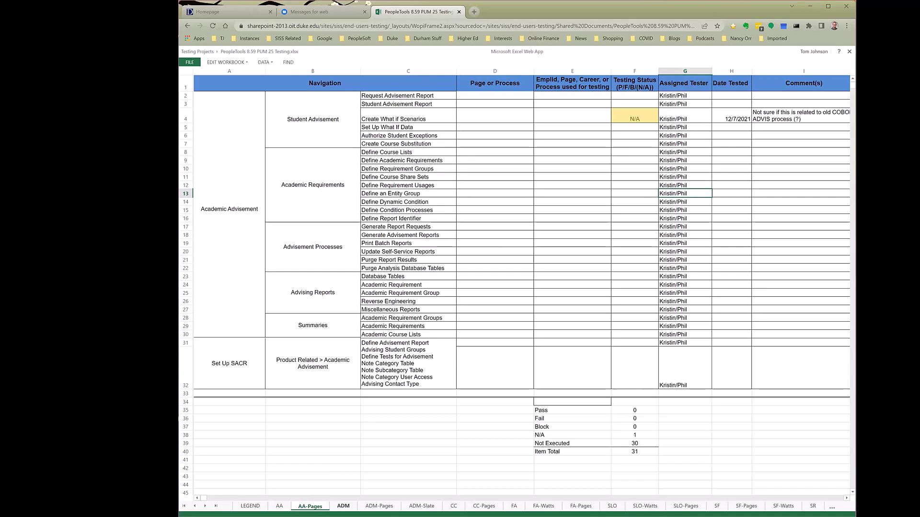
pyautogui.click(343, 506)
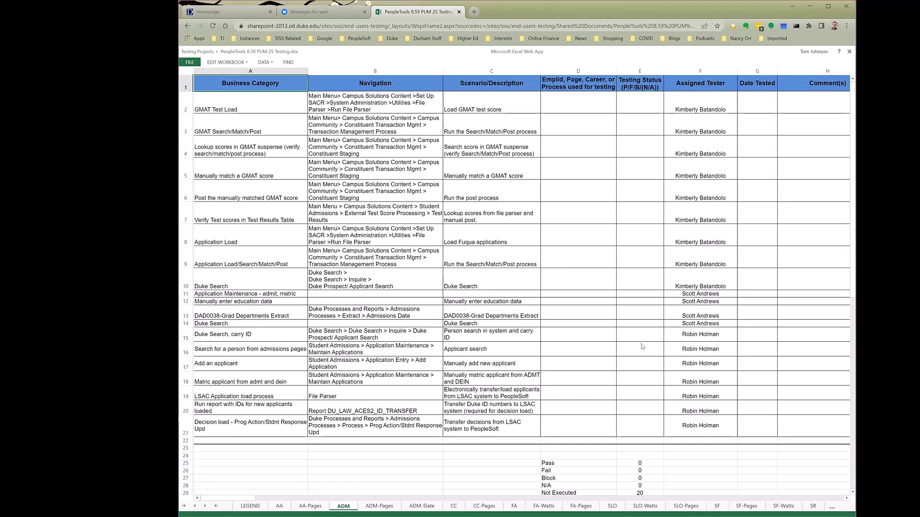
pyautogui.click(373, 505)
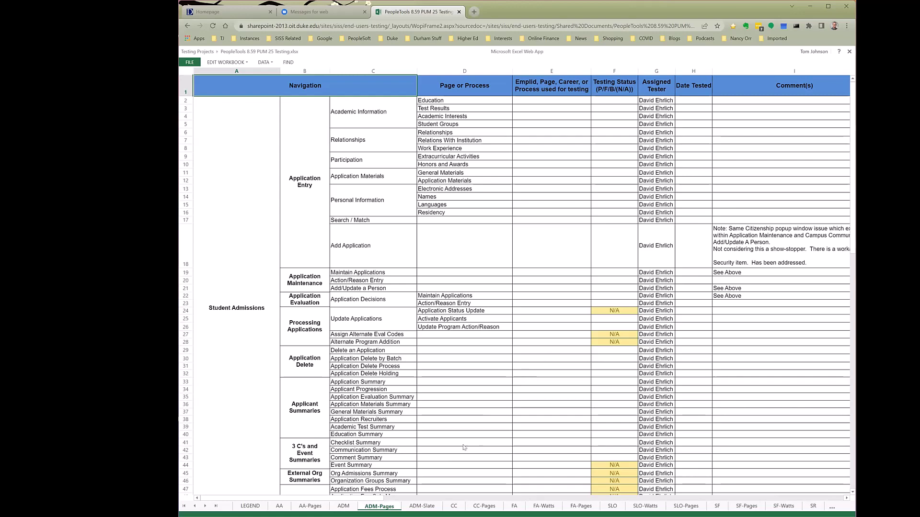
pyautogui.click(421, 506)
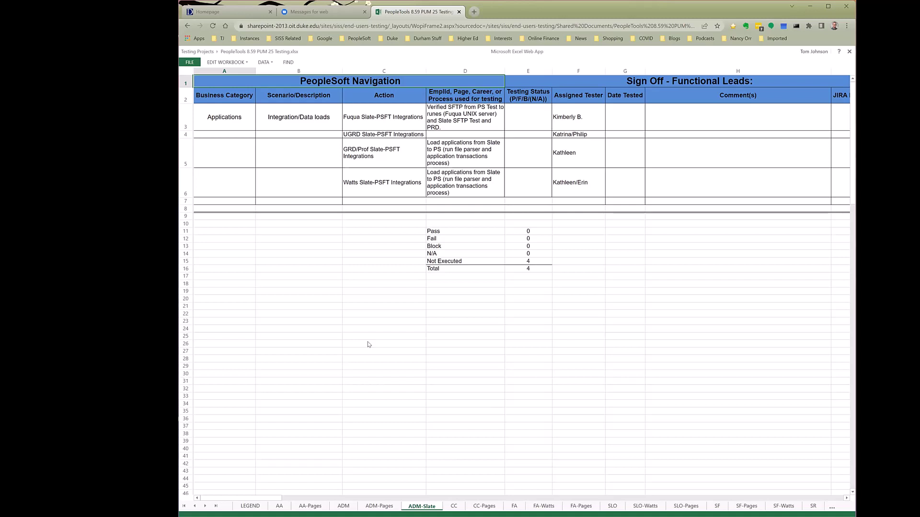
# Step: Open the testing workbook for editing in Excel Web App
pyautogui.click(226, 62)
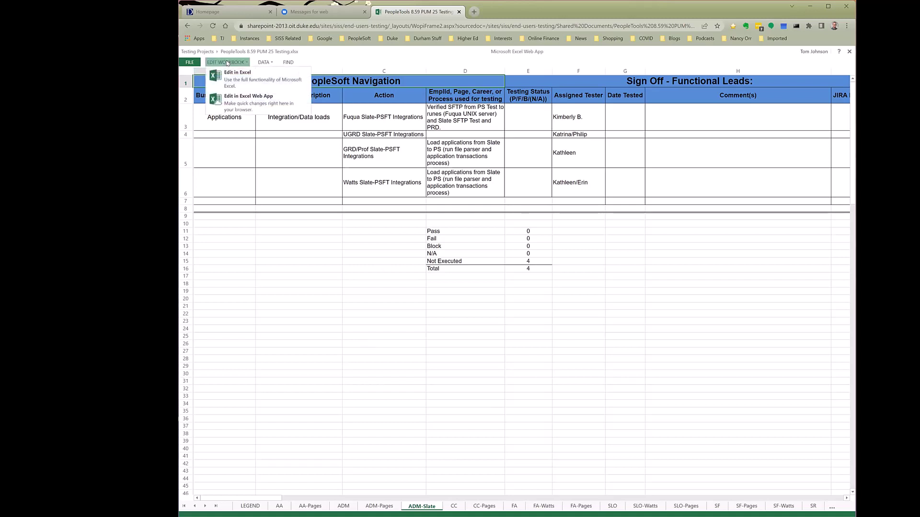
pyautogui.click(239, 100)
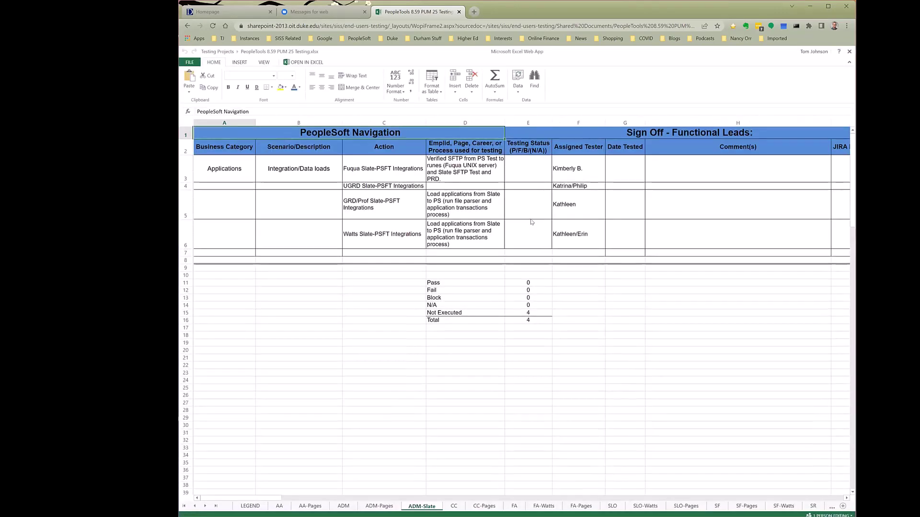
# Step: Enter b as the testing status for Fuqua Slate-PSFT Integrations on the ADM-Slate sheet, and clear the entry
pyautogui.click(527, 175)
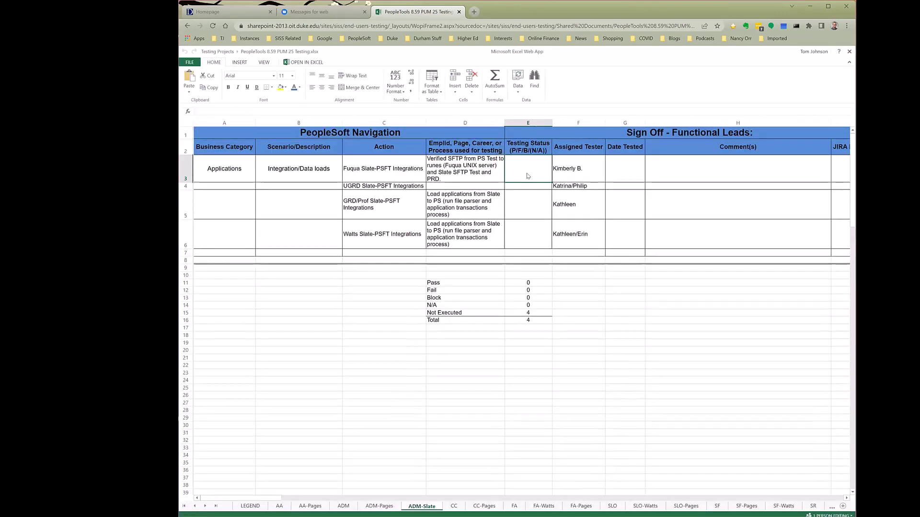
pyautogui.write('b')
pyautogui.press('Return')
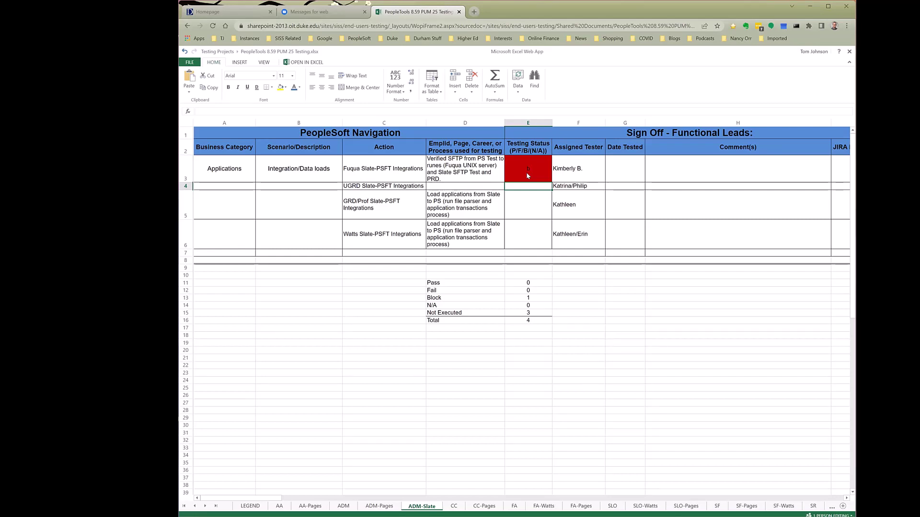
pyautogui.click(528, 176)
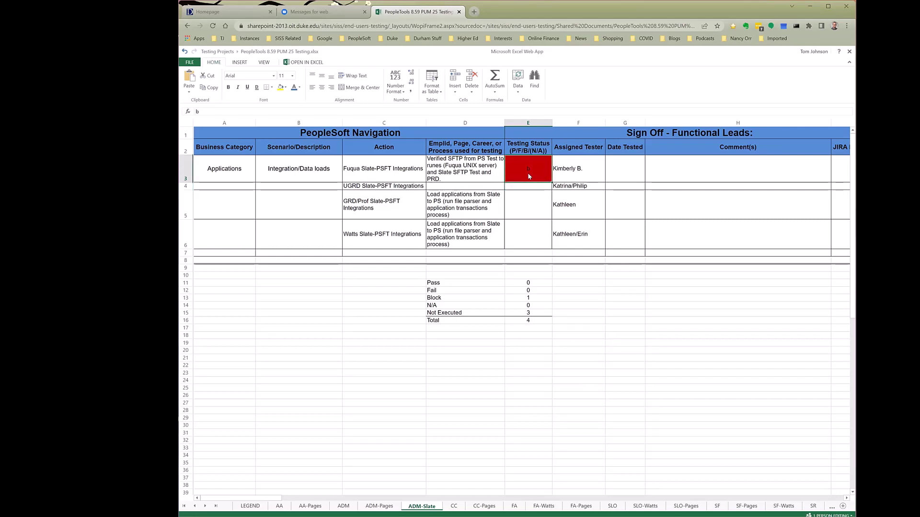
pyautogui.press('Delete')
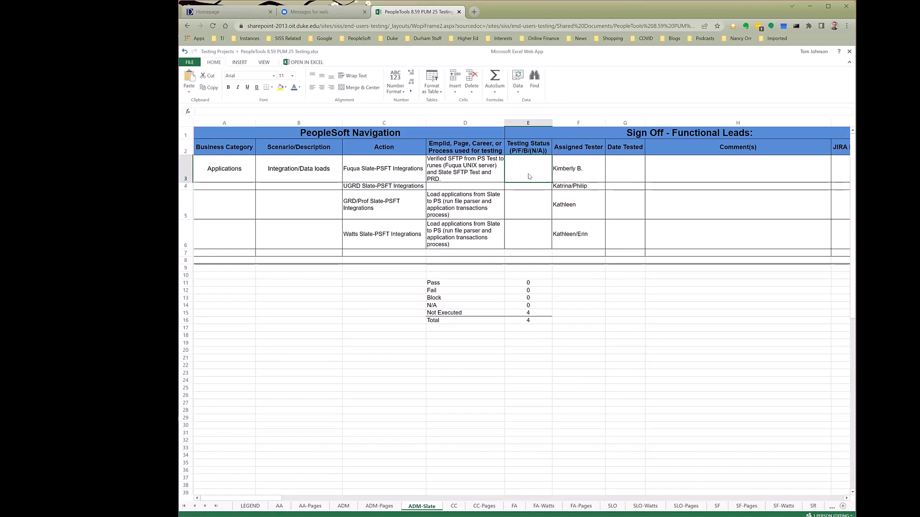